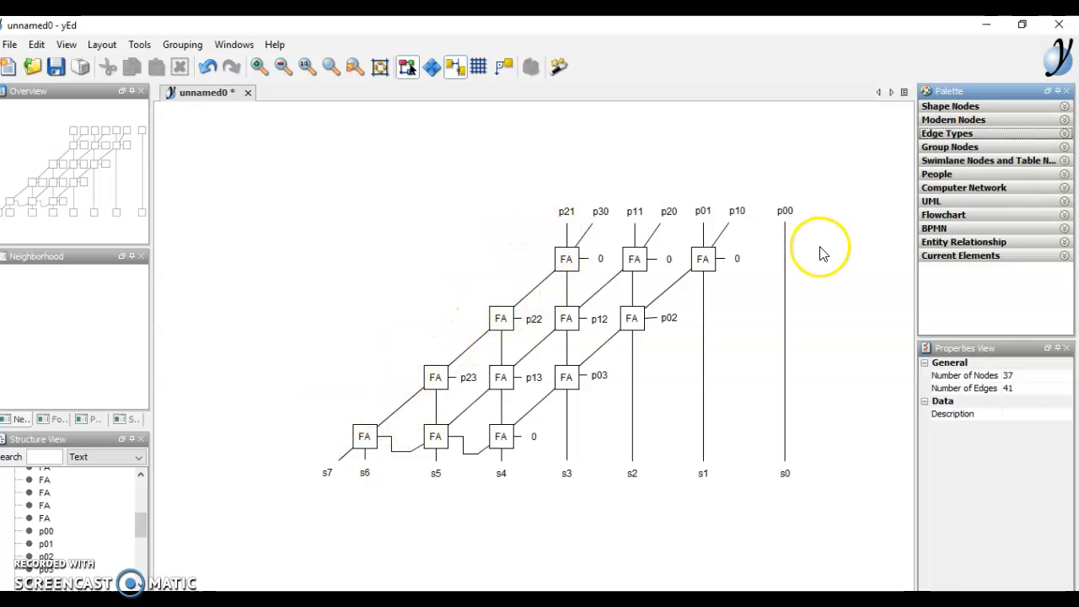
- Expand Shape Nodes and add two trial square nodes to the right of p00
{"action": "left_click", "coordinate": [1022, 110]}
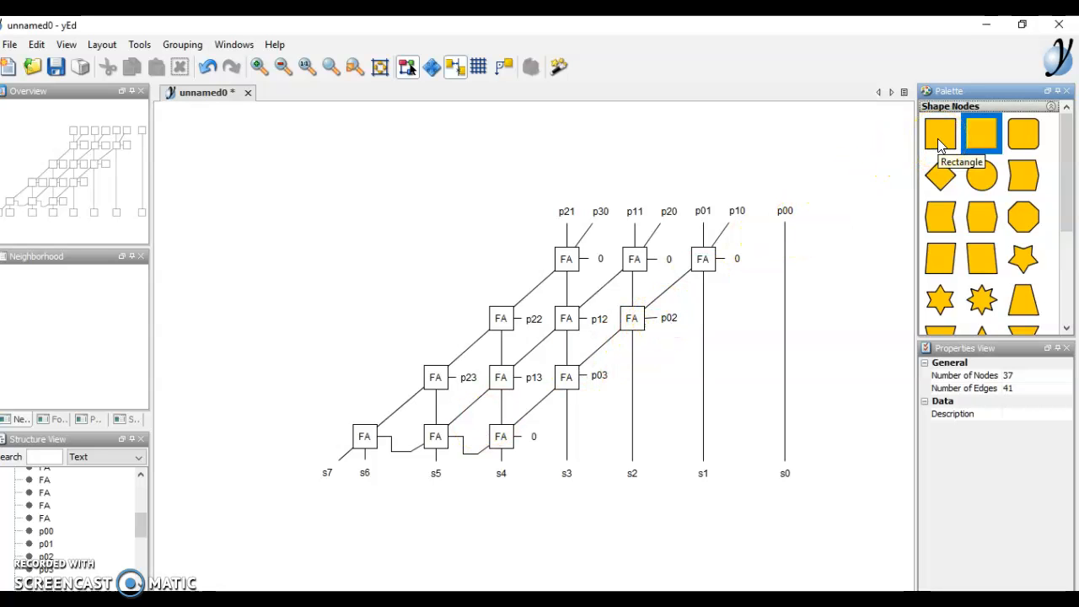
{"action": "left_click_drag", "start_coordinate": [938, 138], "coordinate": [839, 291]}
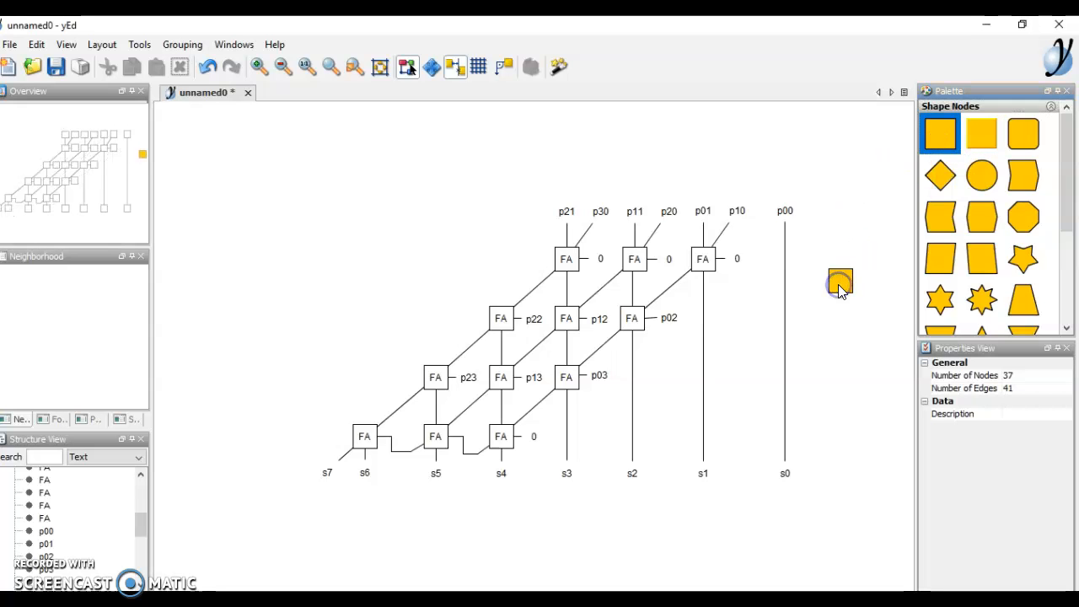
{"action": "left_click", "coordinate": [839, 371]}
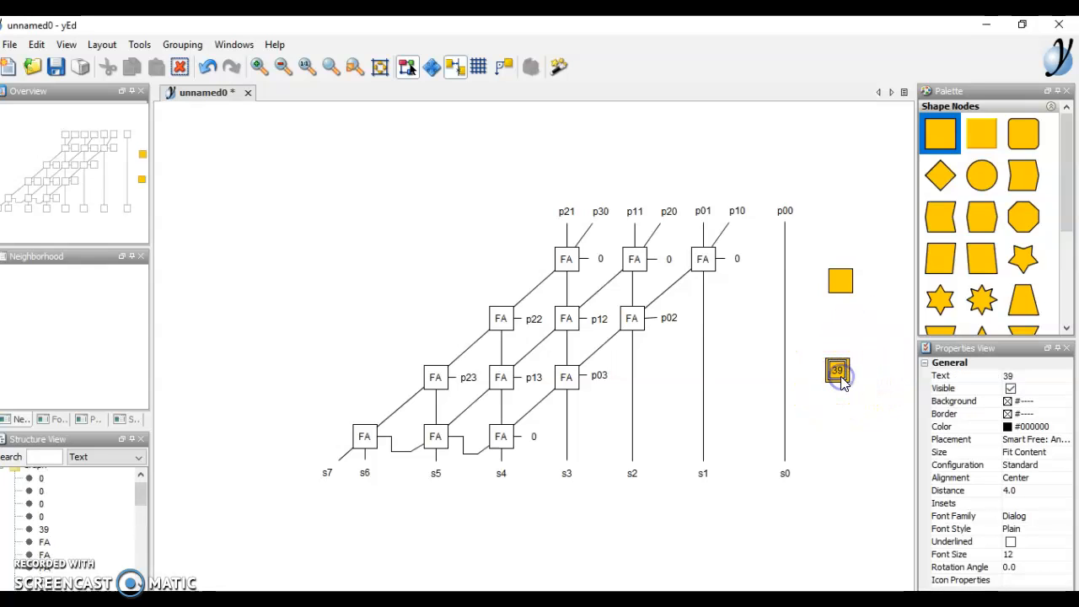
- Delete both trial square nodes, node 39 and the yellow square
{"action": "left_click", "coordinate": [840, 290]}
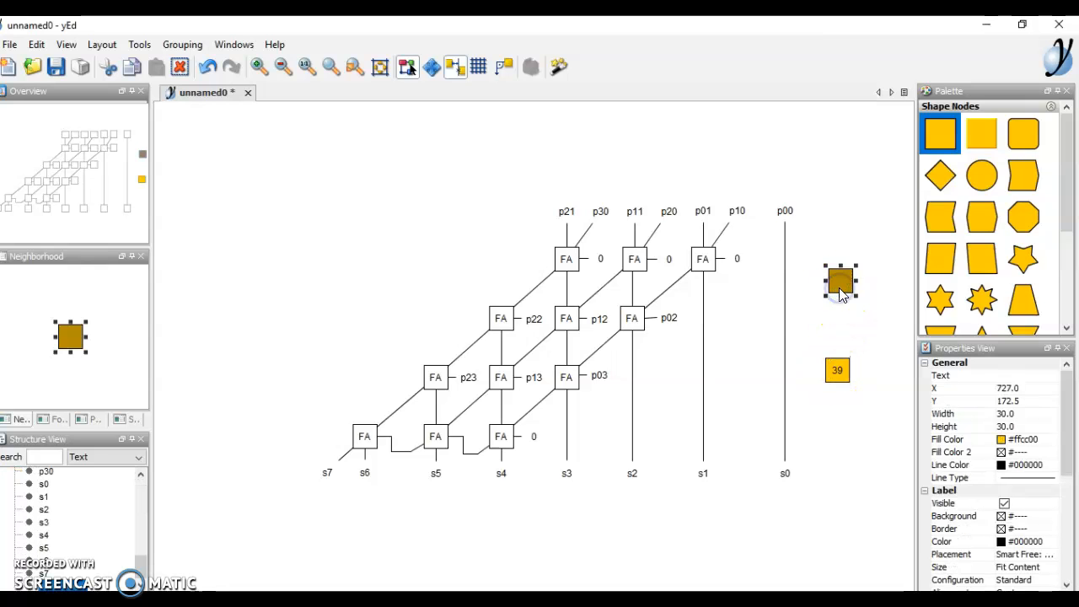
{"action": "left_click", "coordinate": [839, 380]}
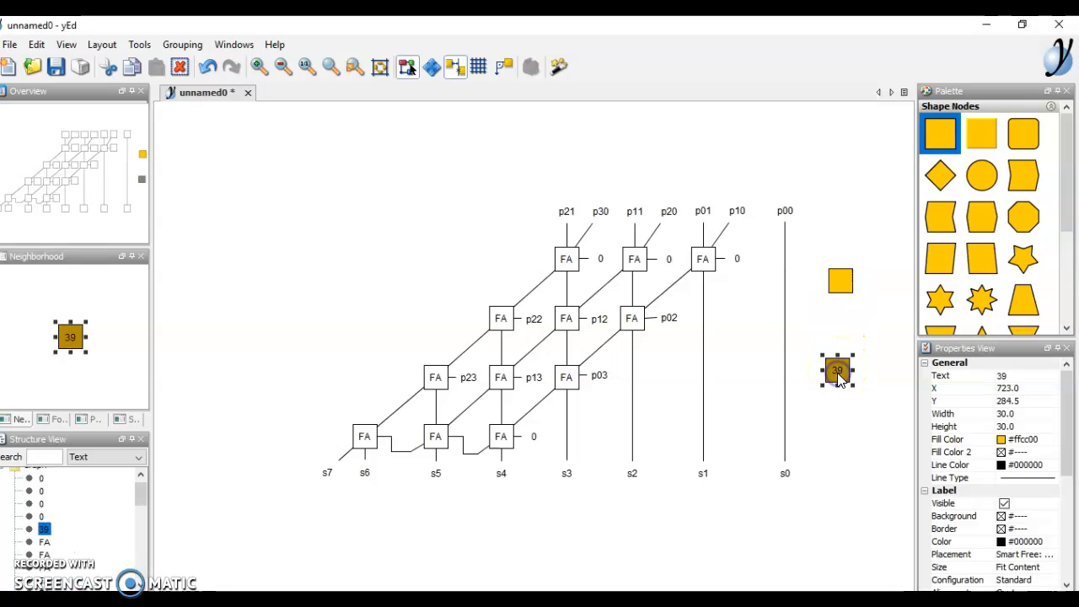
{"action": "right_click", "coordinate": [838, 375]}
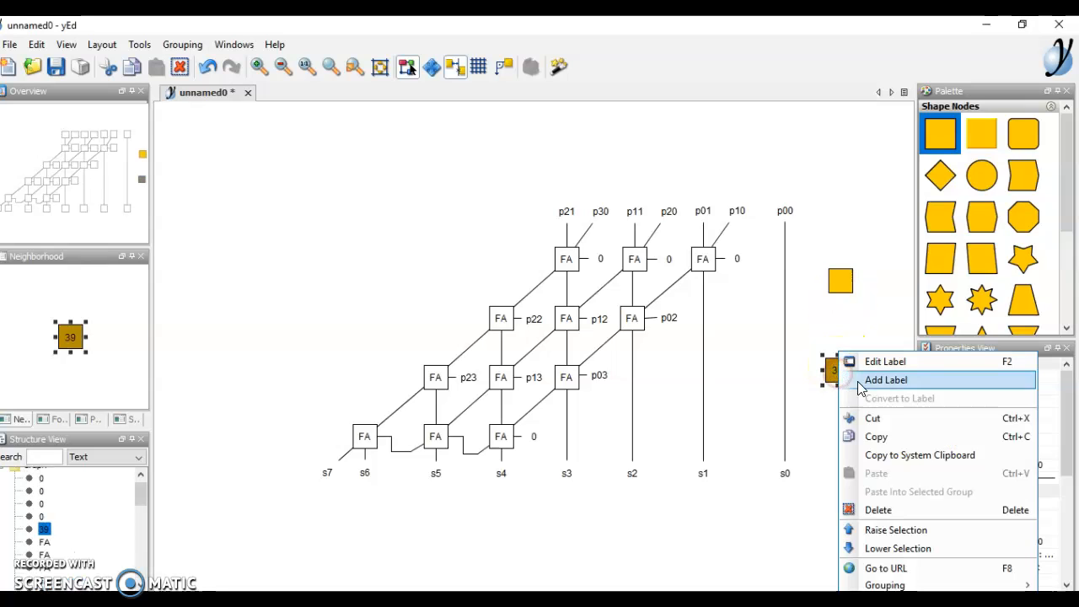
{"action": "left_click", "coordinate": [892, 511]}
{"action": "left_click", "coordinate": [840, 281]}
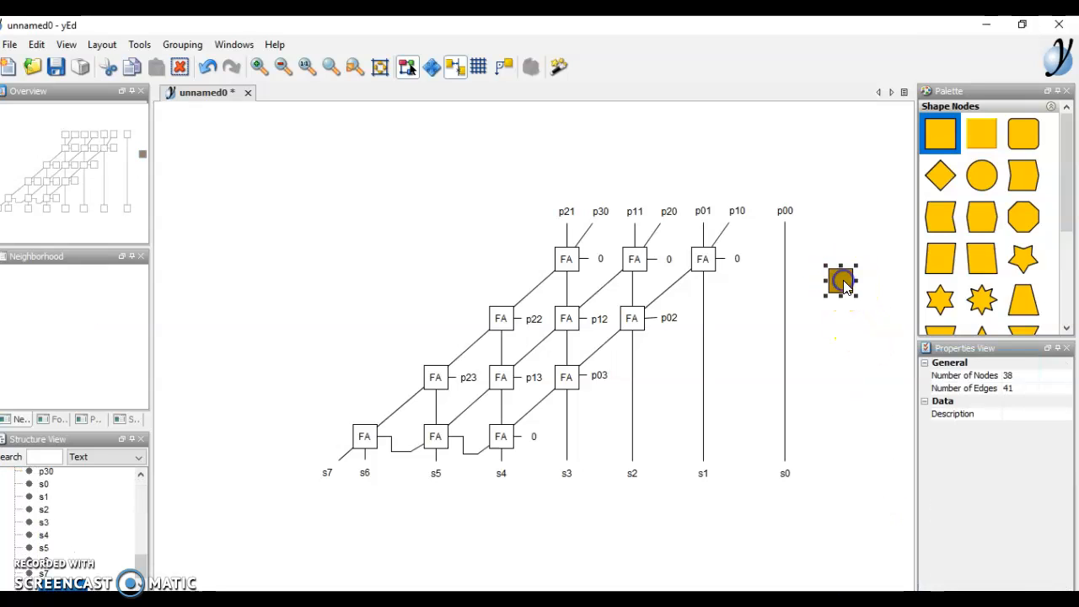
{"action": "right_click", "coordinate": [843, 280]}
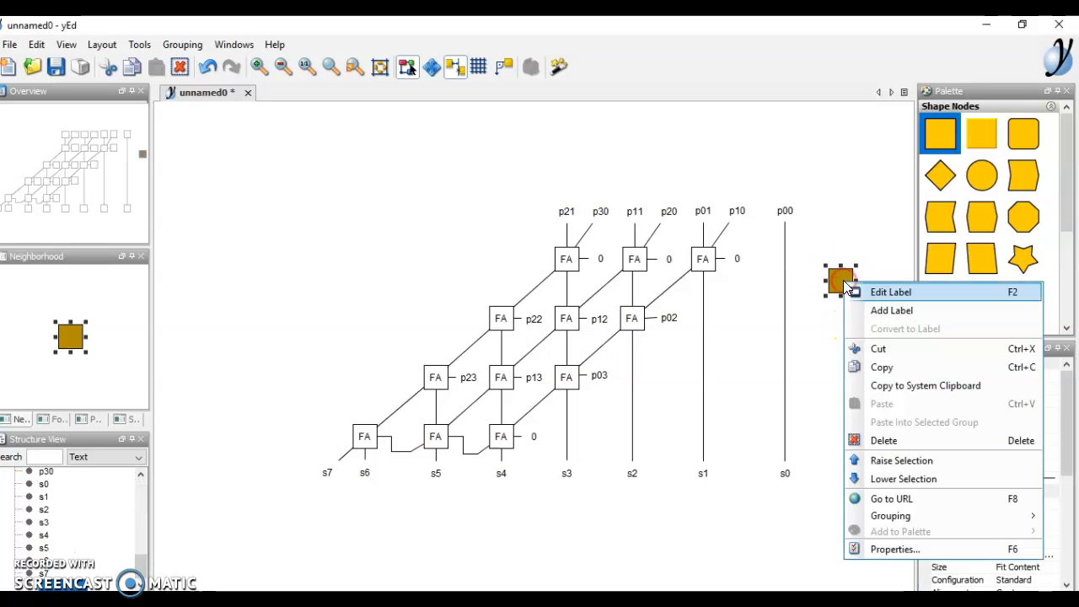
{"action": "left_click", "coordinate": [892, 440]}
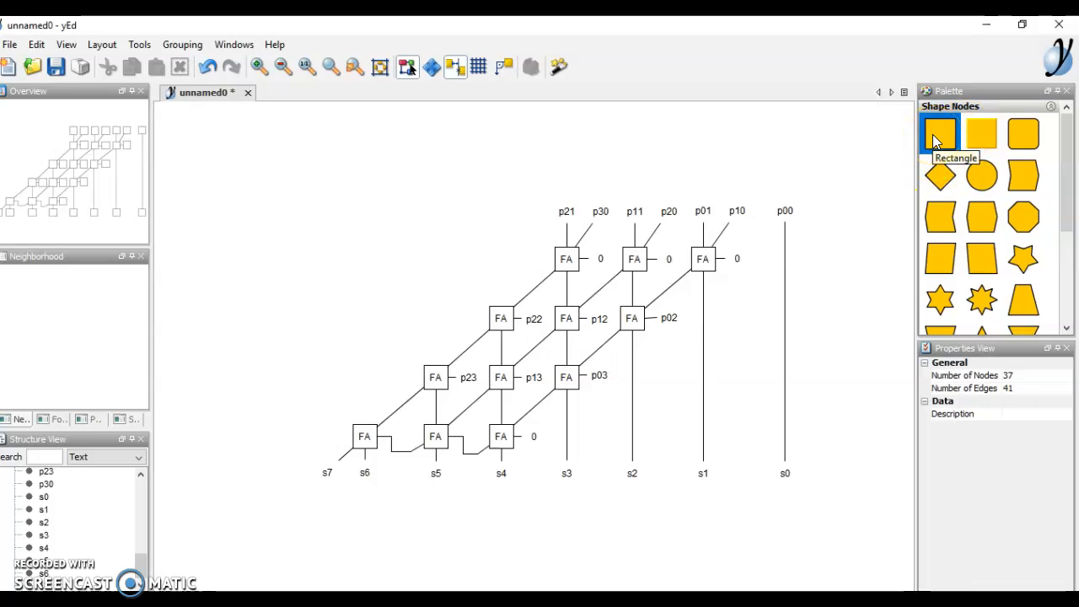
- Place a new plain rectangle node at the upper left of the canvas
{"action": "left_click", "coordinate": [964, 139]}
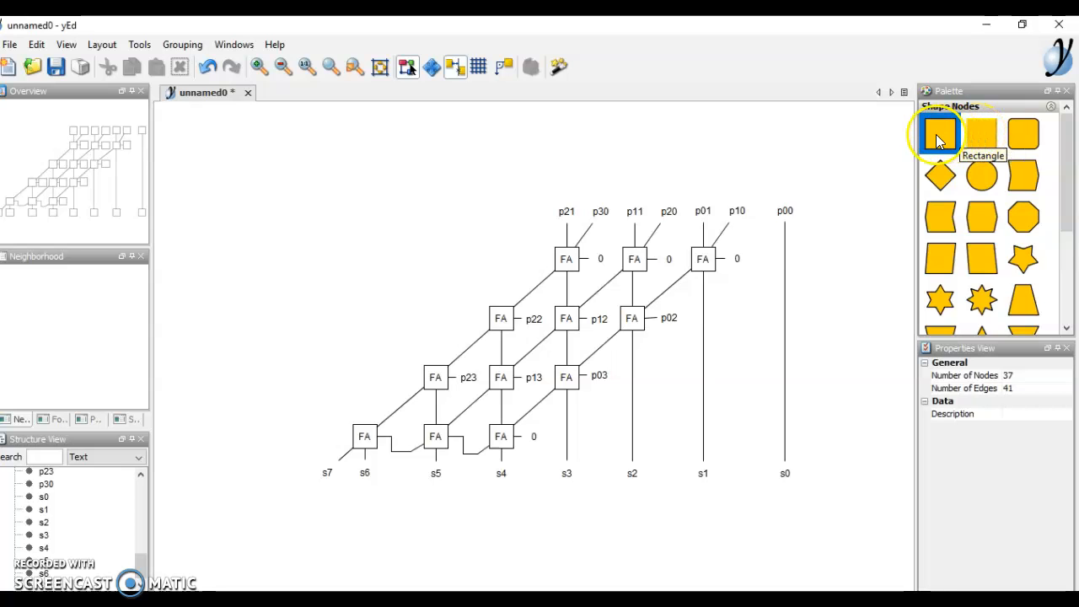
{"action": "left_click", "coordinate": [745, 247]}
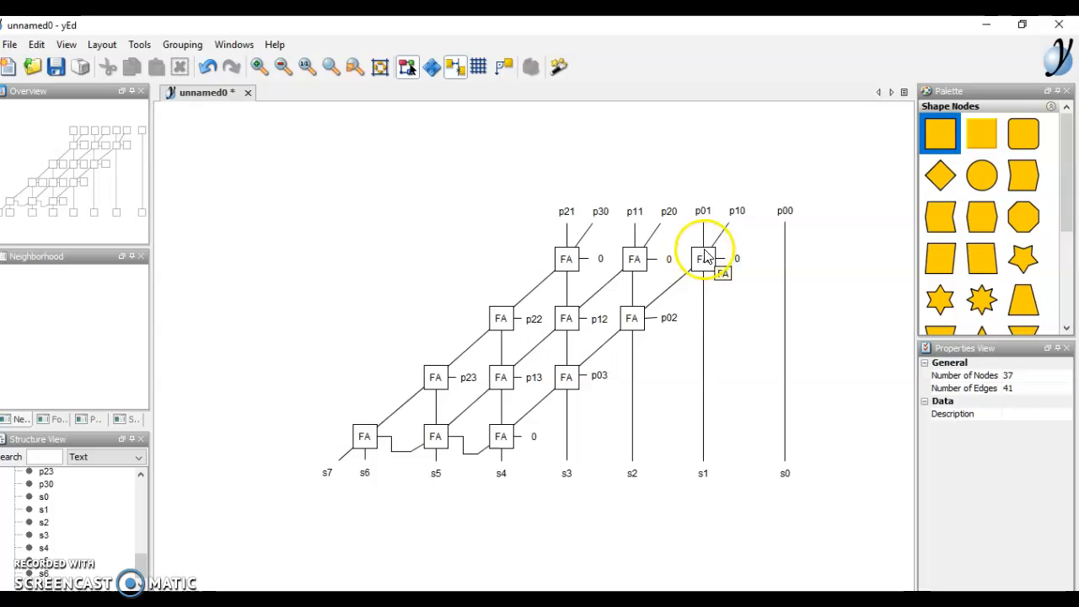
{"action": "left_click_drag", "start_coordinate": [950, 139], "coordinate": [268, 218]}
{"action": "left_click", "coordinate": [260, 246]}
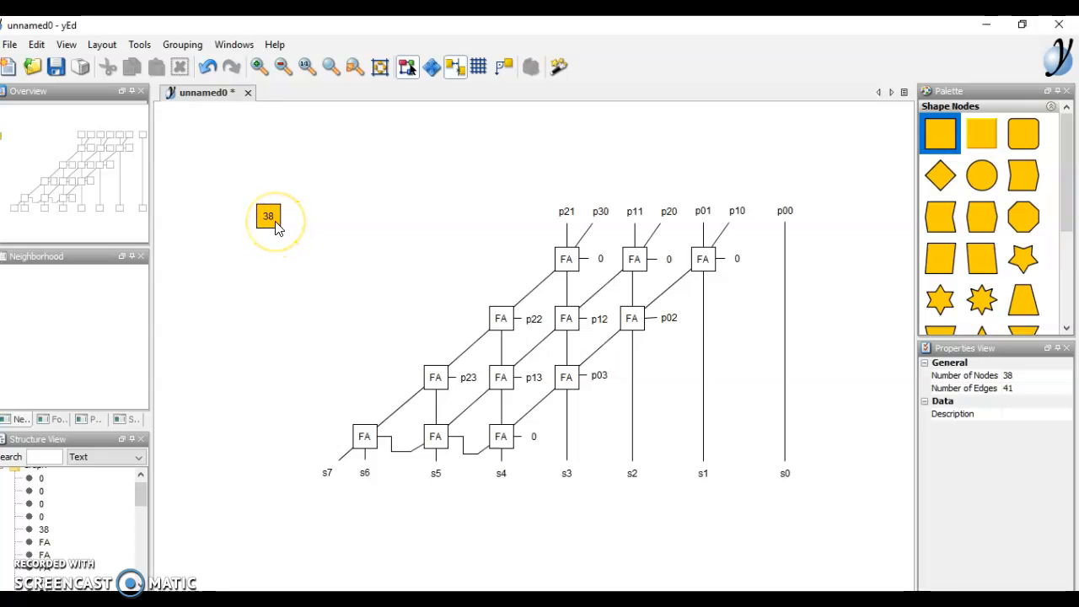
- Give node 38 the text FA and set its fill colour to No Color
{"action": "right_click", "coordinate": [277, 225]}
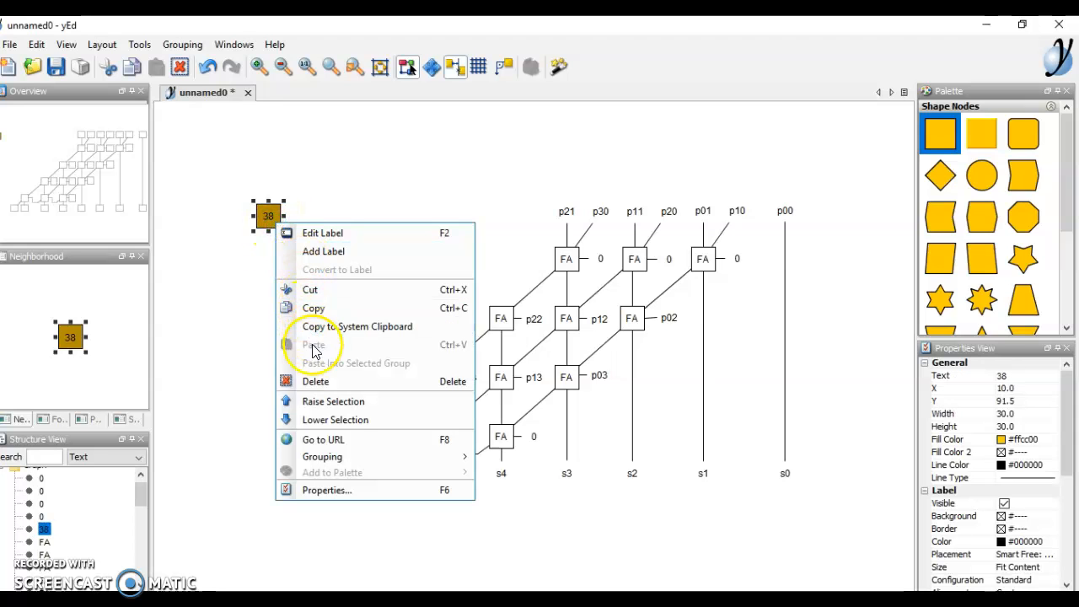
{"action": "left_click", "coordinate": [318, 490]}
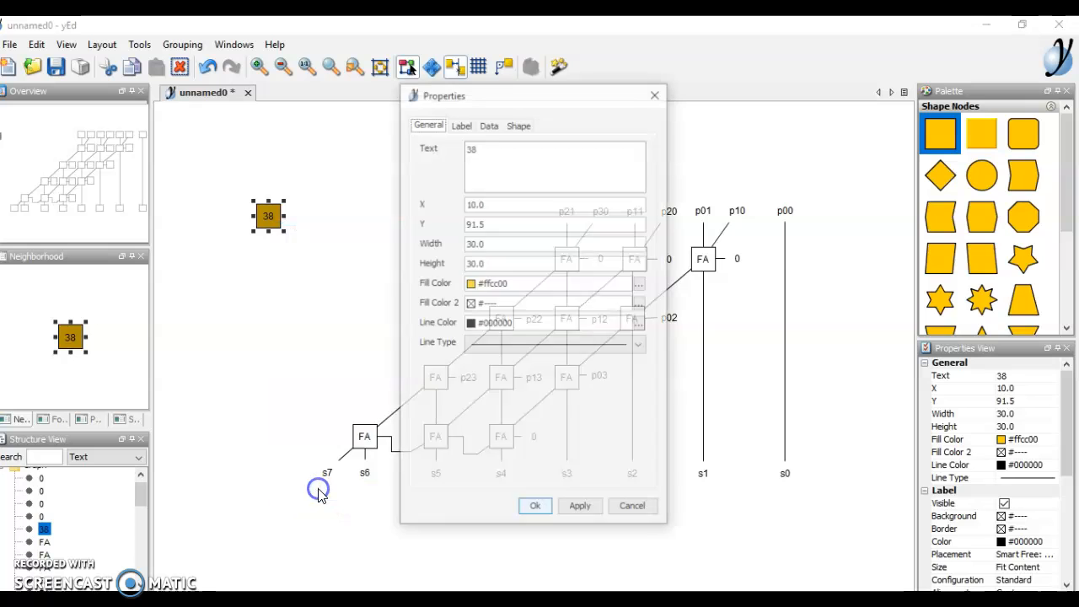
{"action": "left_click", "coordinate": [521, 284]}
{"action": "left_click", "coordinate": [640, 284]}
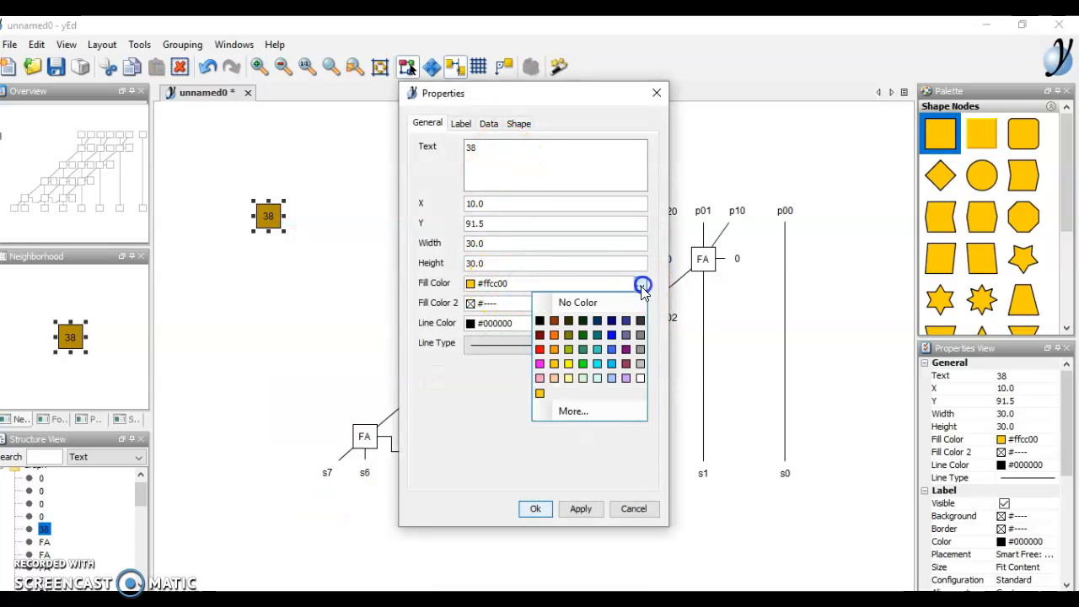
{"action": "left_click", "coordinate": [577, 303]}
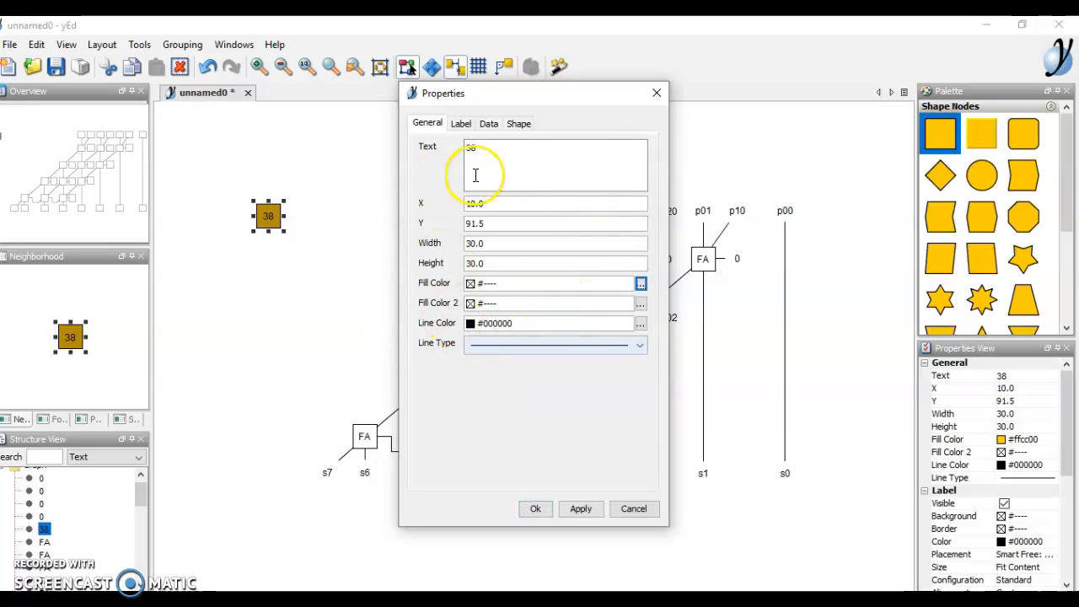
{"action": "left_click", "coordinate": [482, 147]}
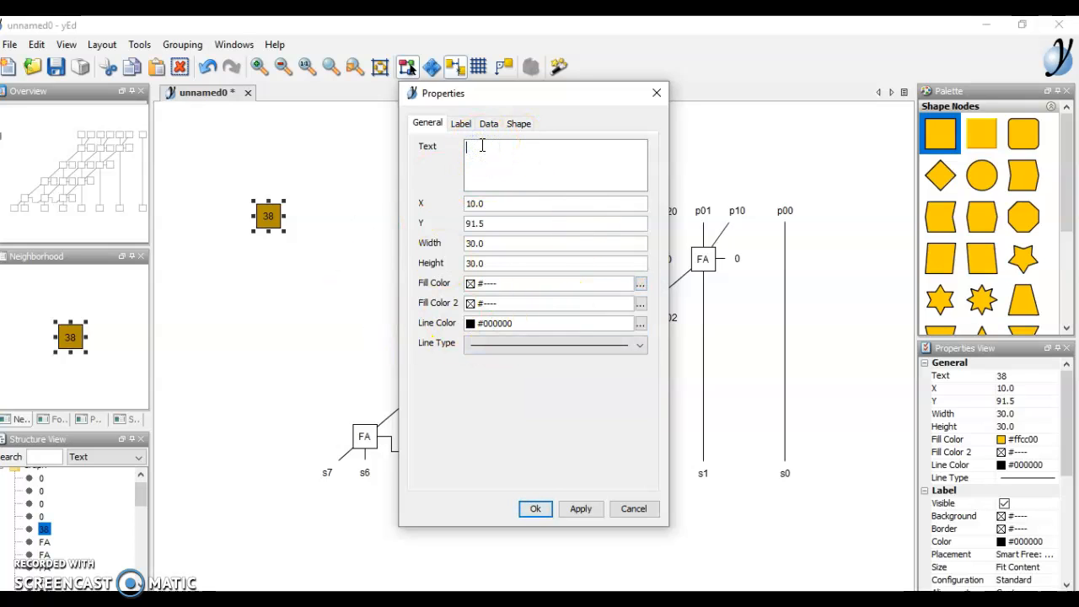
{"action": "left_click", "coordinate": [513, 283]}
{"action": "left_click", "coordinate": [540, 510]}
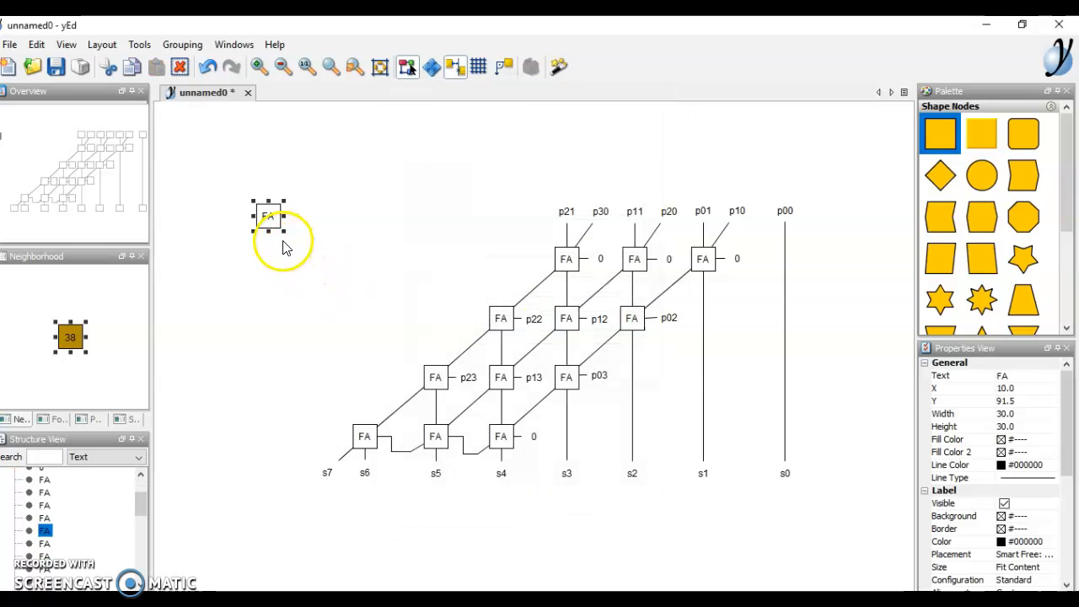
{"action": "left_click", "coordinate": [283, 245]}
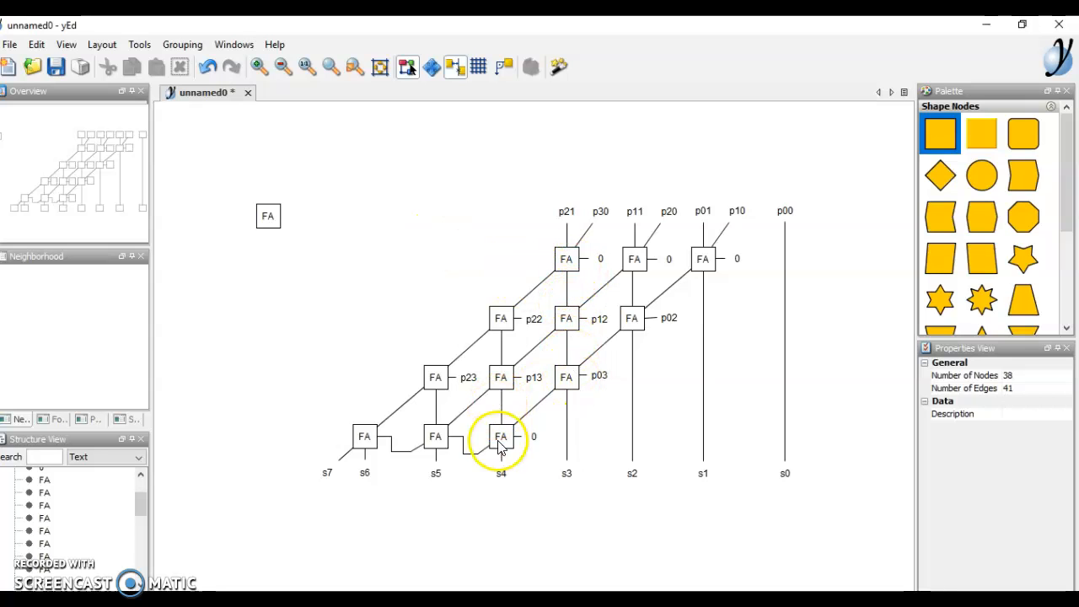
- Add a self-loop to the new FA box, move it around the grid, then delete it
{"action": "left_click", "coordinate": [264, 221]}
{"action": "left_click_drag", "start_coordinate": [268, 220], "coordinate": [435, 325]}
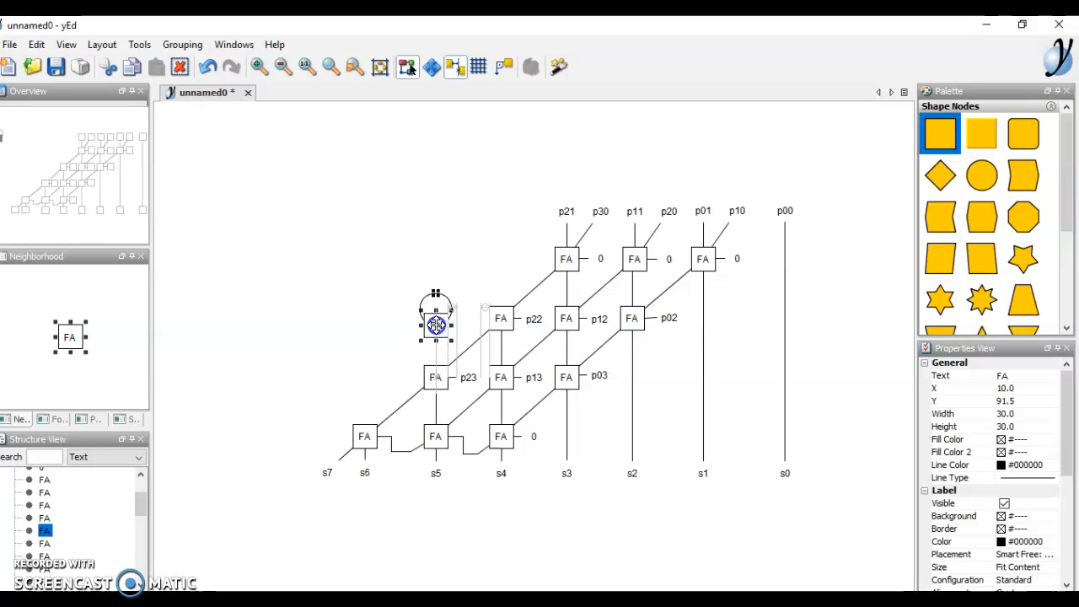
{"action": "left_click_drag", "start_coordinate": [435, 326], "coordinate": [249, 241]}
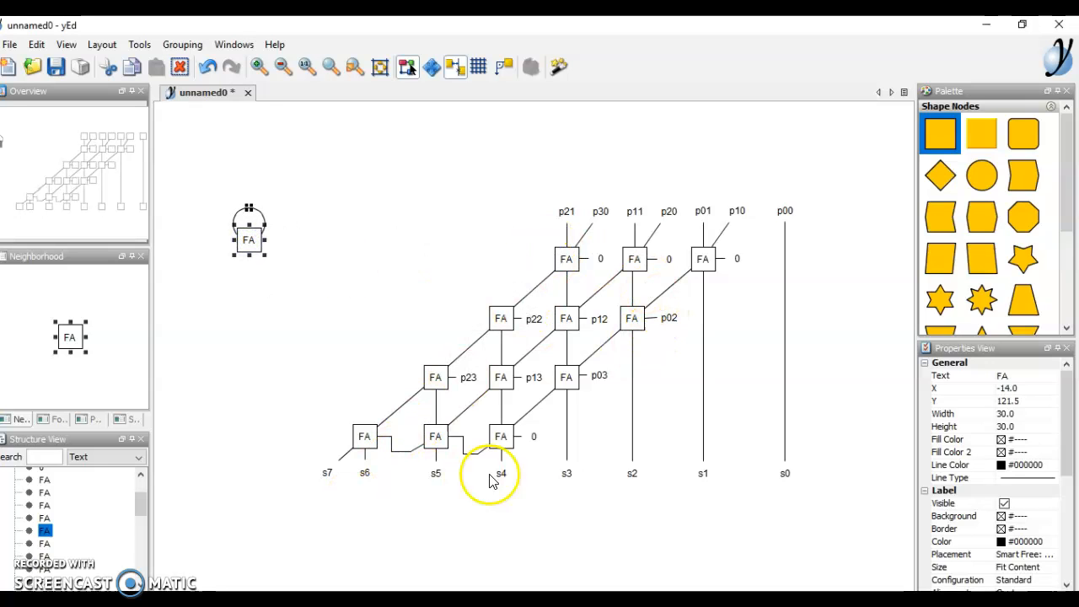
{"action": "right_click", "coordinate": [246, 243]}
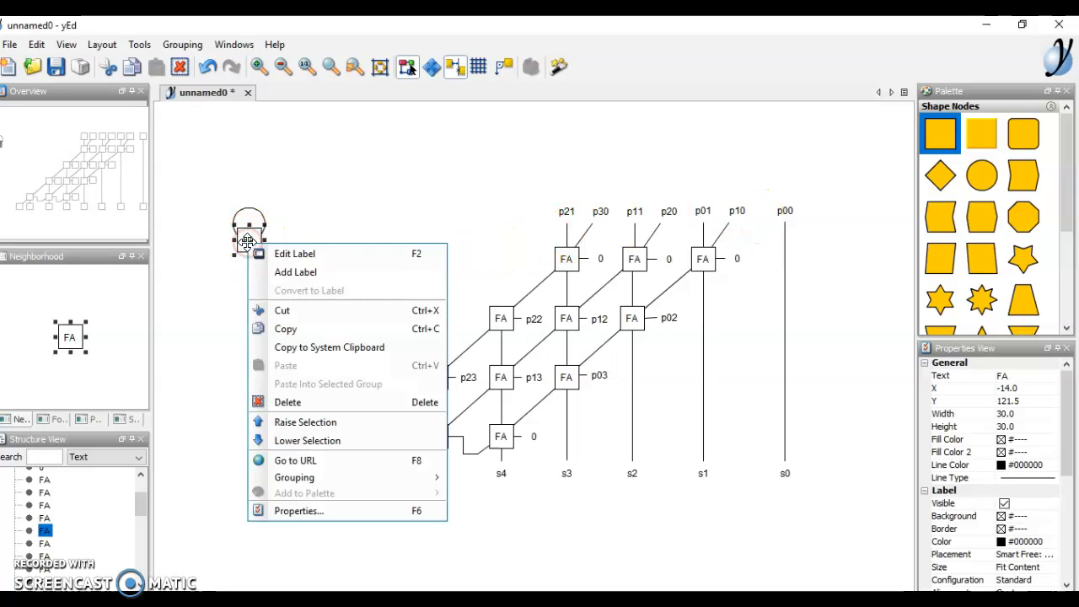
{"action": "left_click", "coordinate": [331, 401]}
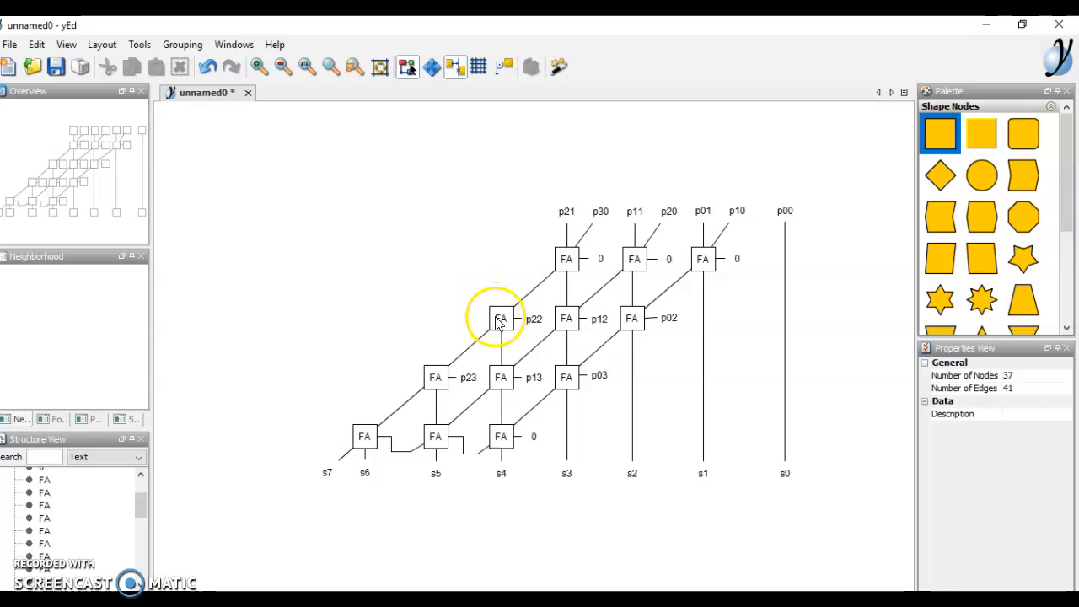
{"action": "left_click", "coordinate": [1054, 105]}
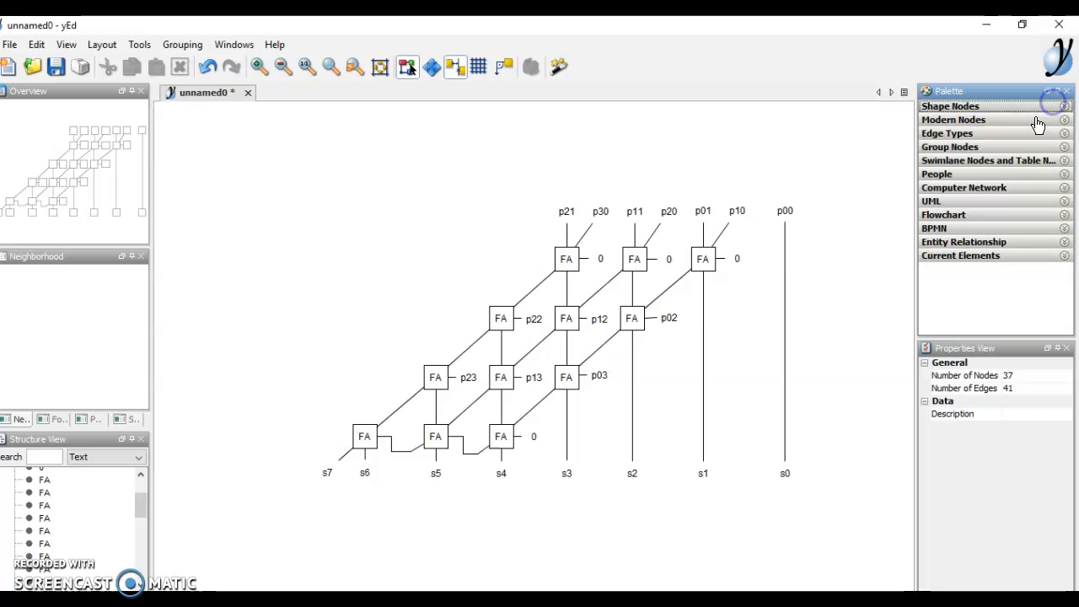
{"action": "left_click", "coordinate": [985, 133]}
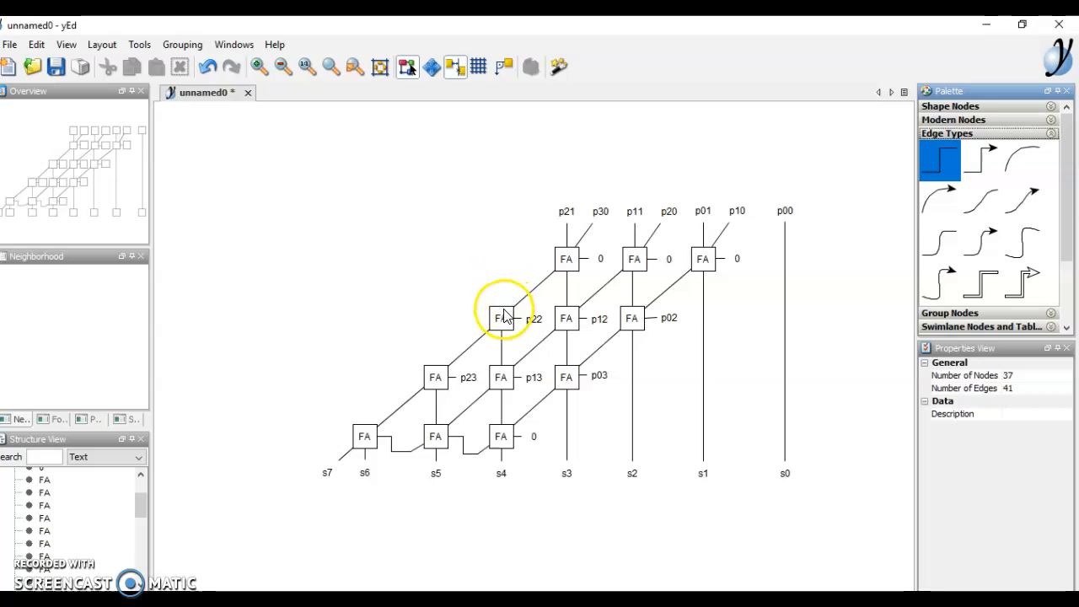
{"action": "left_click_drag", "start_coordinate": [501, 323], "coordinate": [360, 253]}
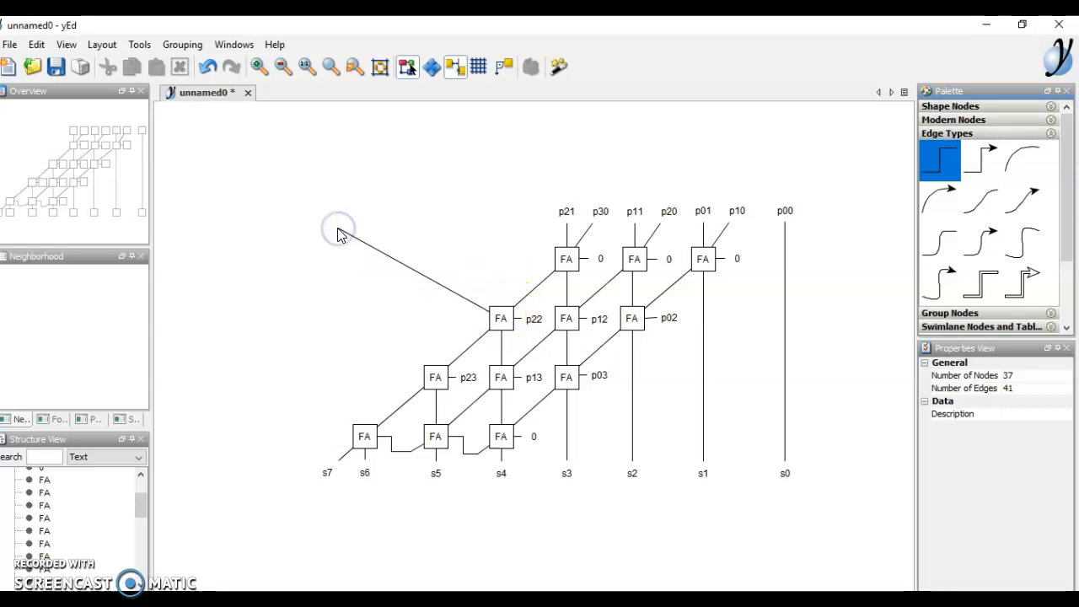
{"action": "left_click_drag", "start_coordinate": [335, 229], "coordinate": [337, 231]}
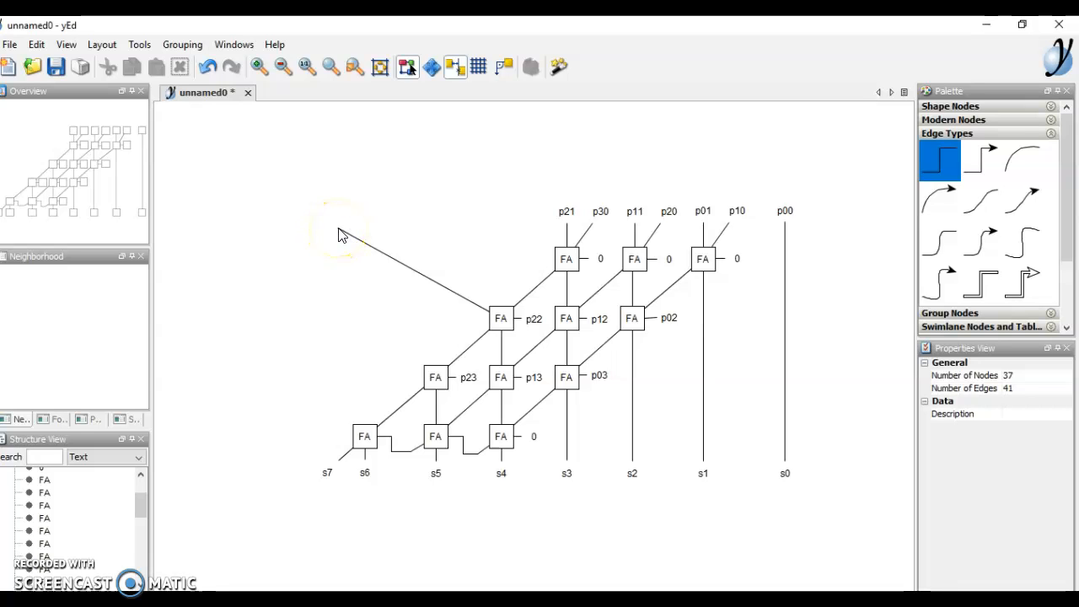
{"action": "left_click_drag", "start_coordinate": [337, 230], "coordinate": [501, 318]}
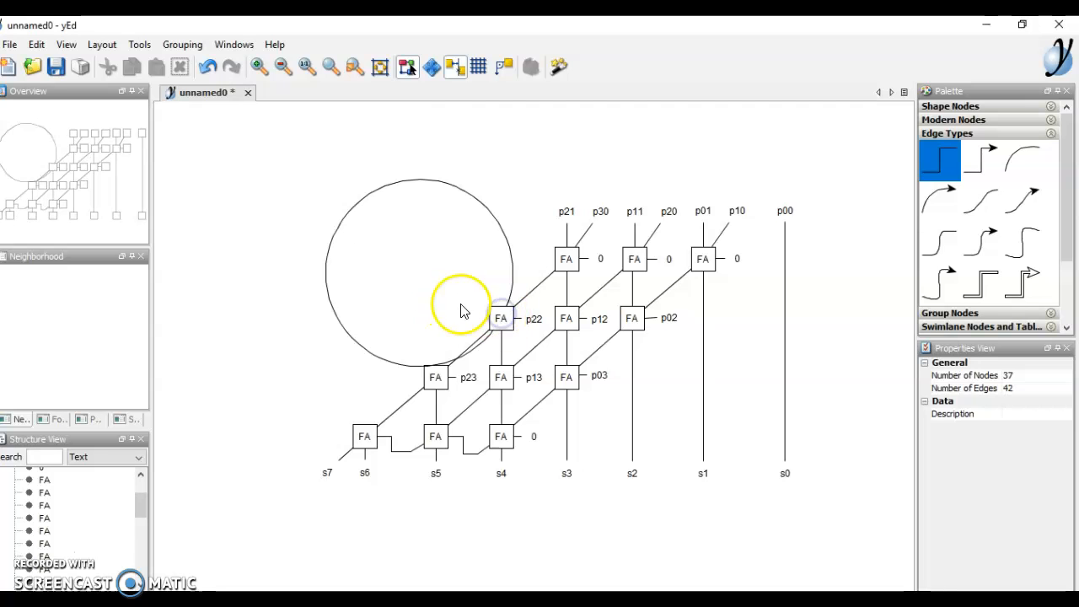
{"action": "left_click", "coordinate": [429, 184]}
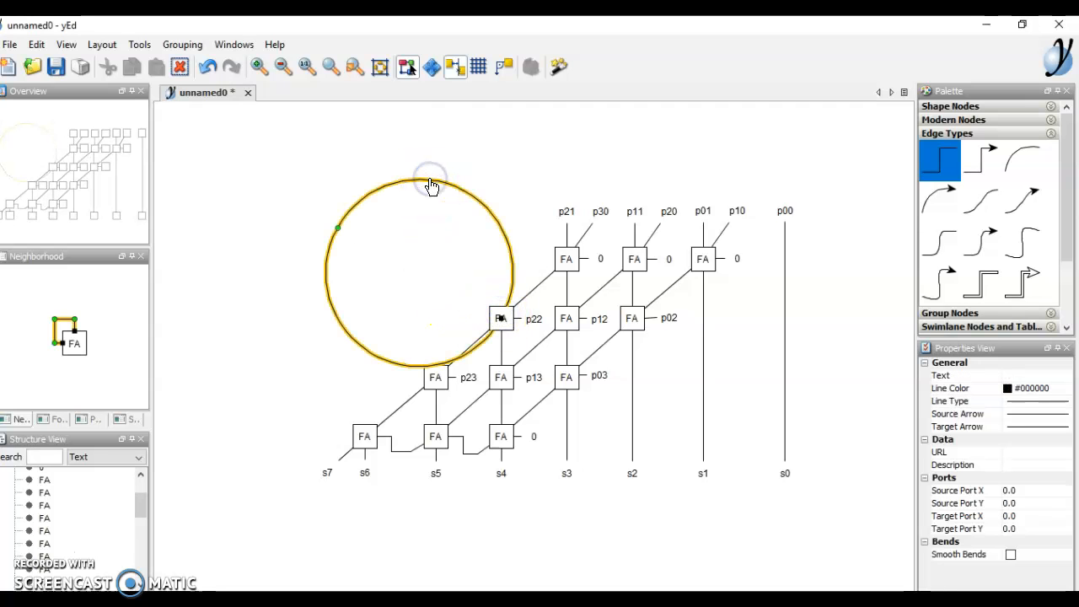
{"action": "right_click", "coordinate": [430, 185]}
{"action": "left_click", "coordinate": [469, 228]}
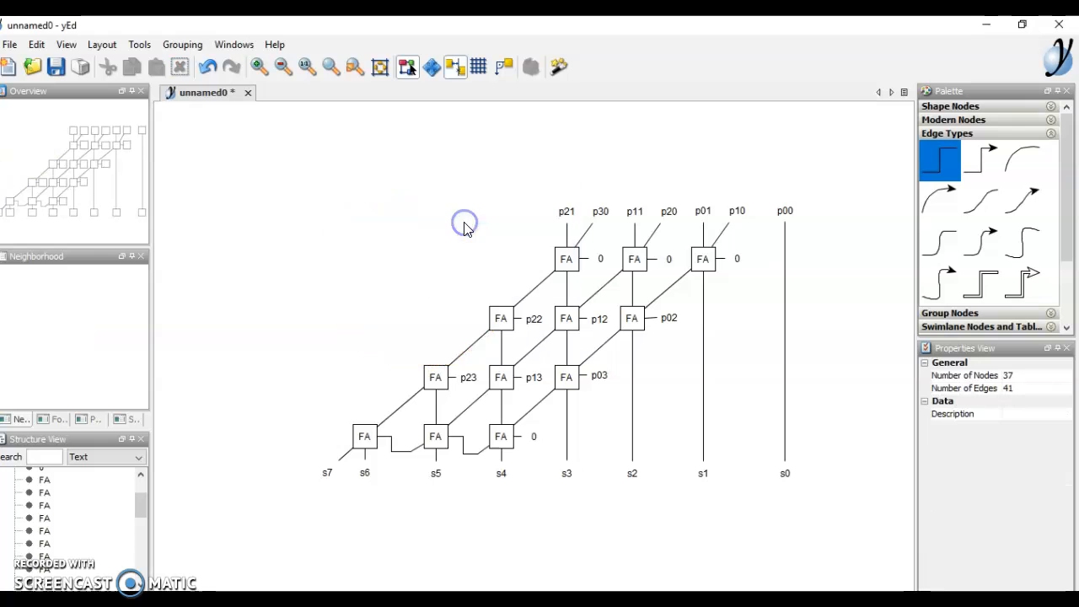
- Place a Rectangle 3D node above the left side of the diagram
{"action": "left_click", "coordinate": [1056, 108]}
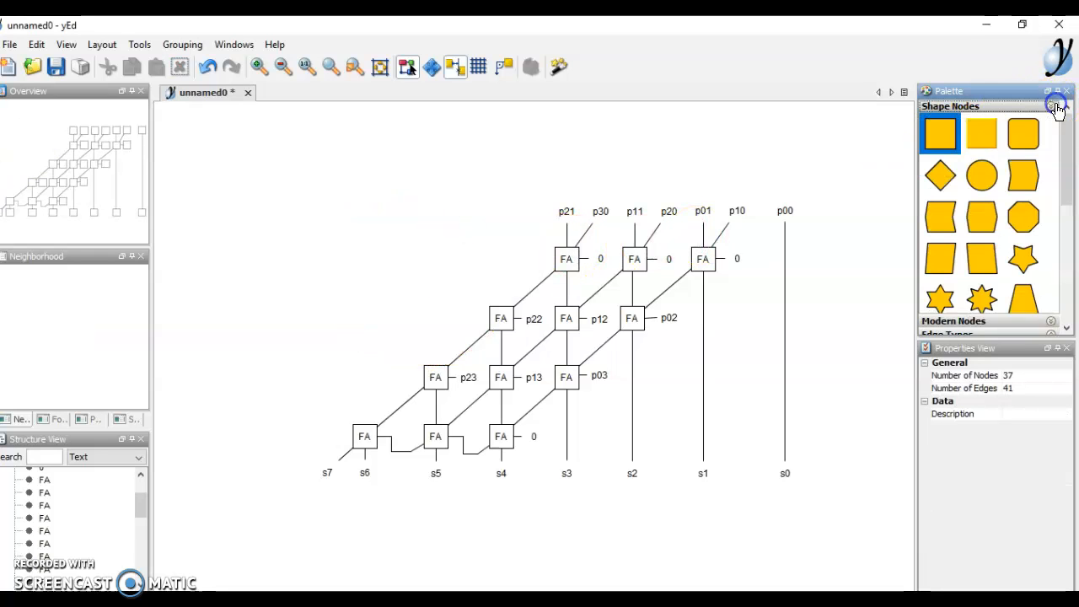
{"action": "left_click", "coordinate": [971, 133]}
{"action": "left_click", "coordinate": [977, 134]}
{"action": "left_click_drag", "start_coordinate": [977, 133], "coordinate": [352, 177]}
- Change the new node's label text from 38 to s0
{"action": "left_click", "coordinate": [352, 180]}
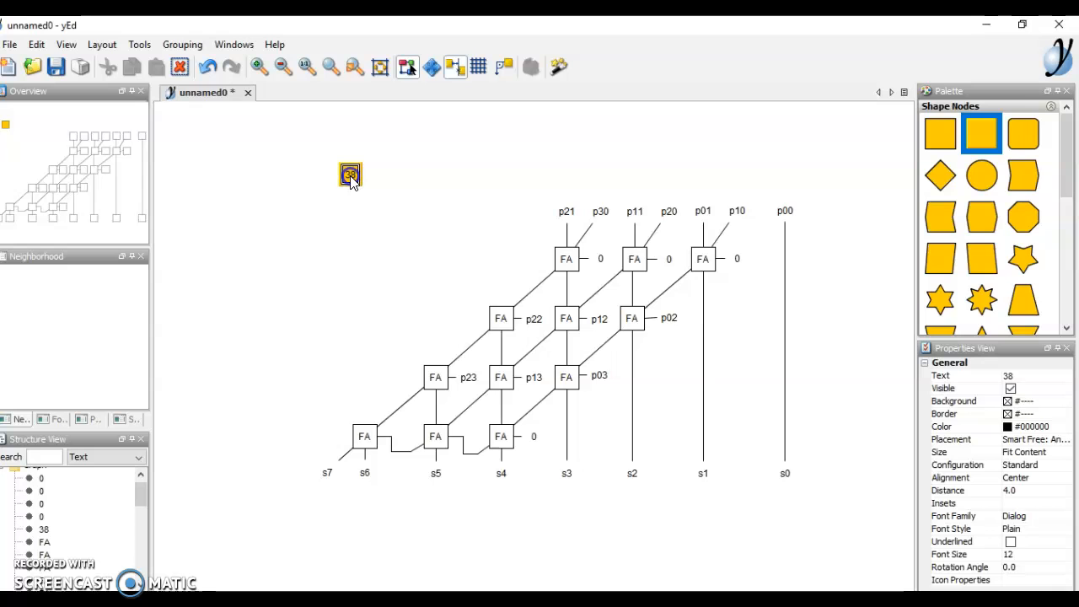
{"action": "right_click", "coordinate": [351, 180]}
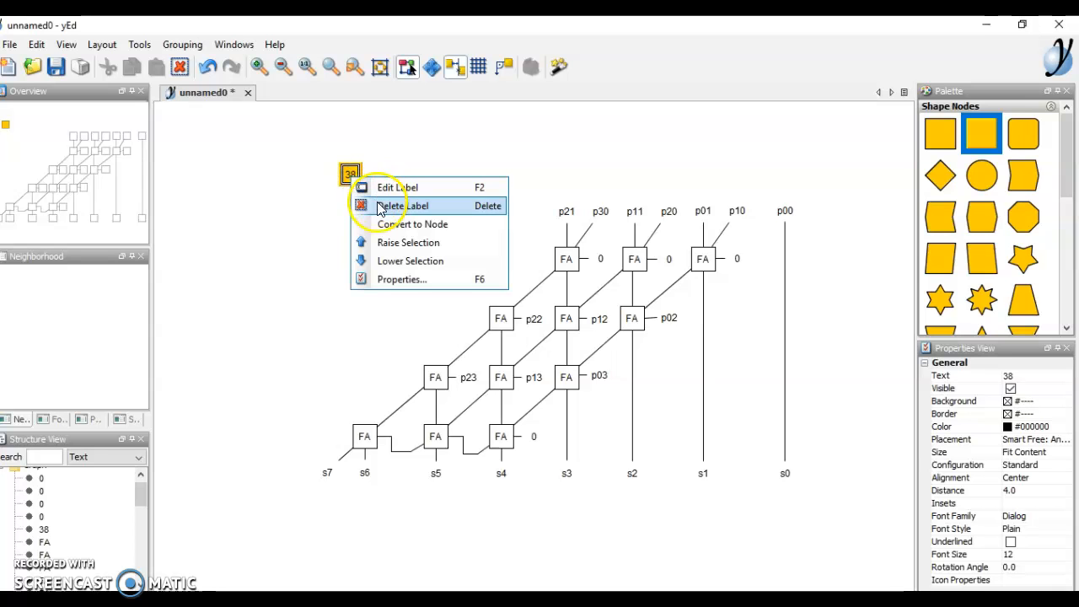
{"action": "left_click", "coordinate": [389, 280]}
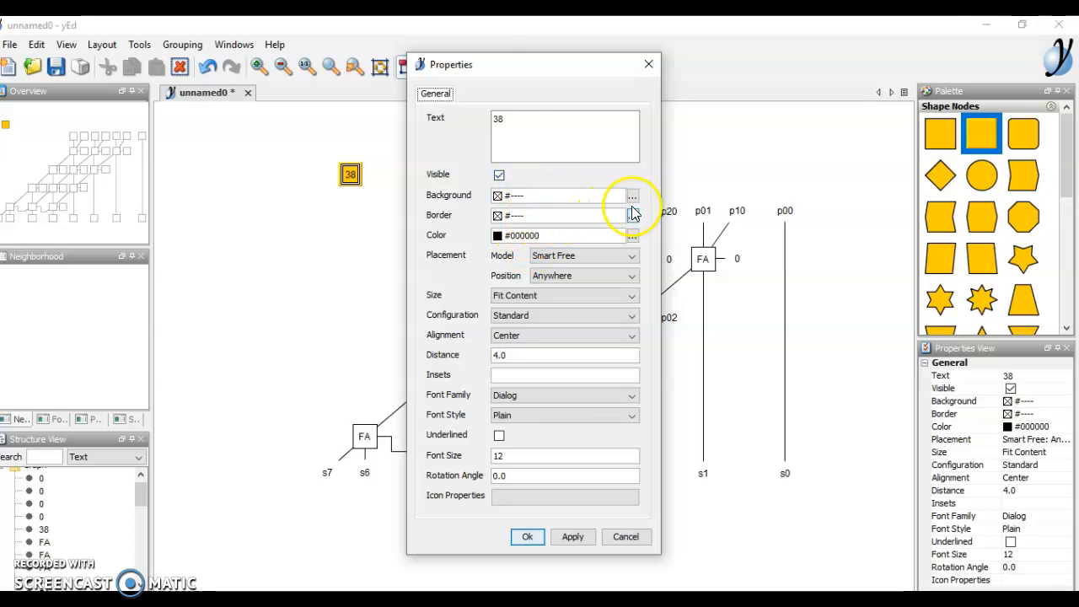
{"action": "left_click", "coordinate": [553, 121]}
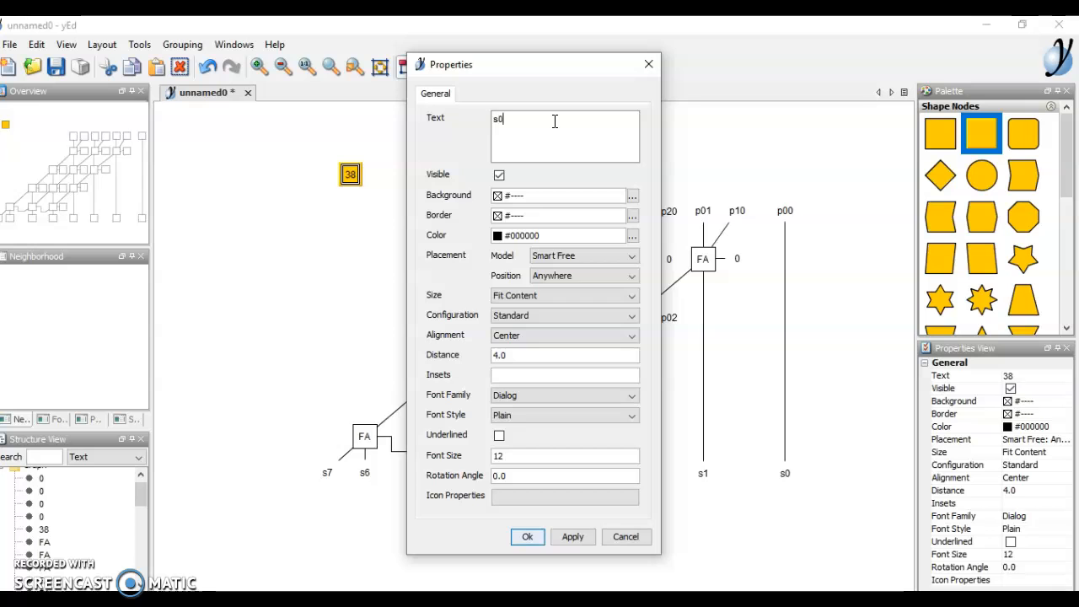
{"action": "left_click", "coordinate": [527, 536]}
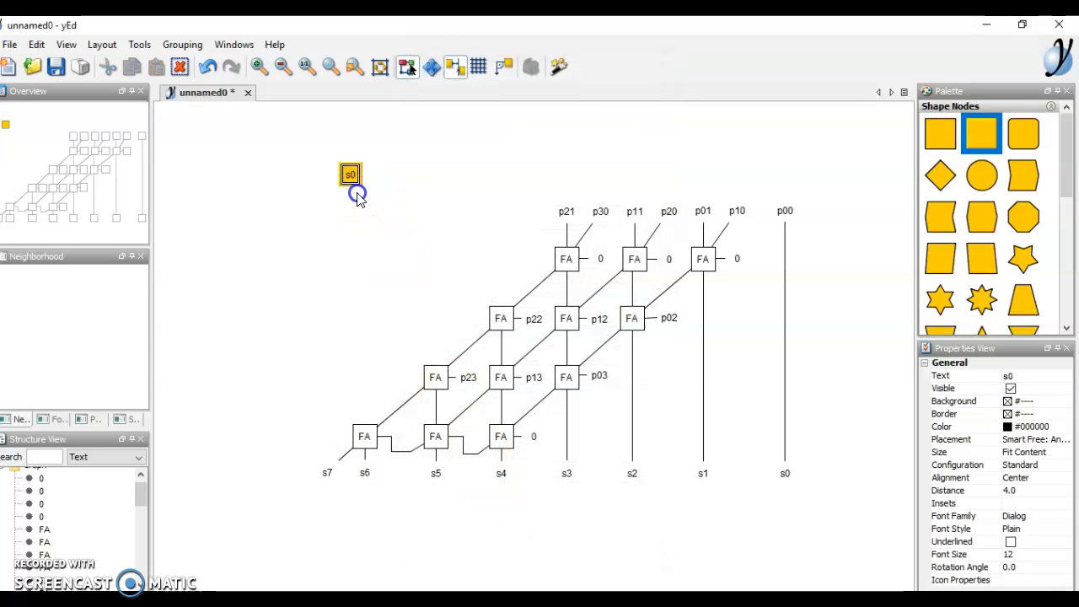
{"action": "left_click", "coordinate": [357, 195]}
{"action": "left_click", "coordinate": [351, 177]}
{"action": "right_click", "coordinate": [351, 177]}
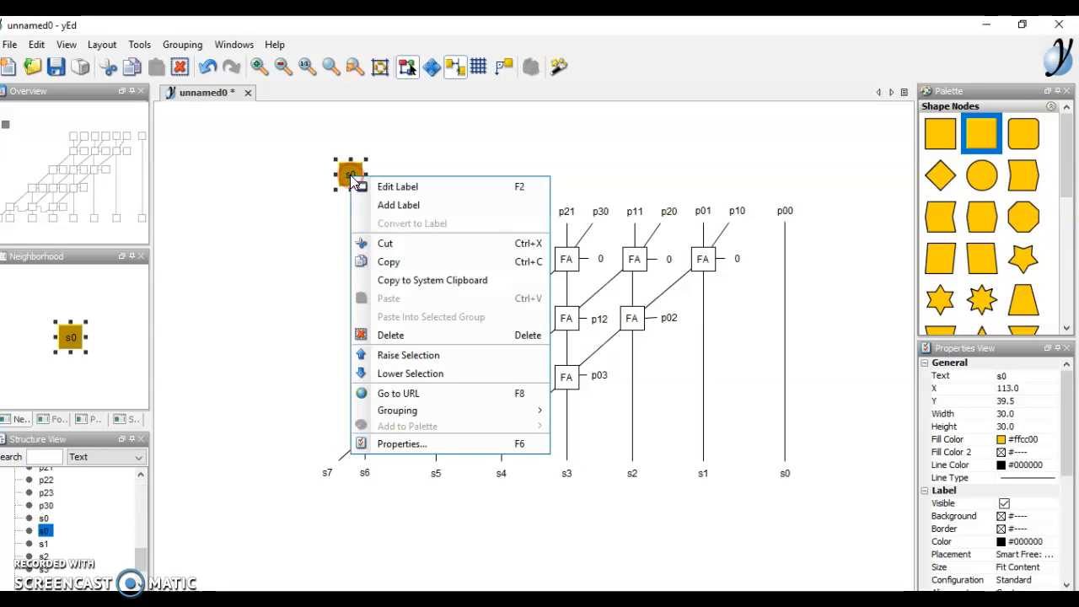
{"action": "left_click", "coordinate": [413, 443]}
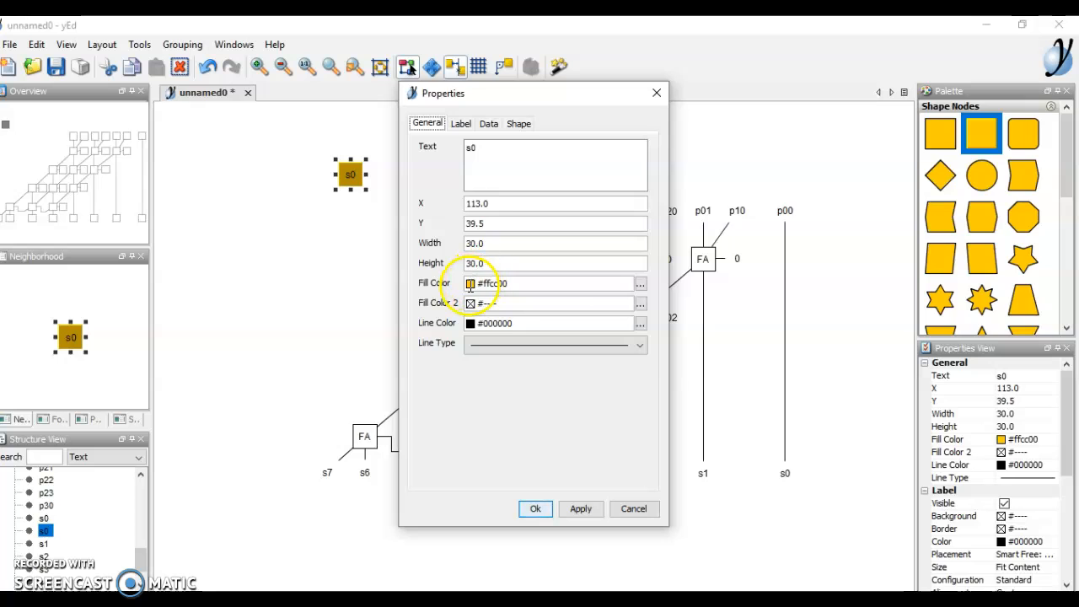
{"action": "left_click", "coordinate": [641, 284]}
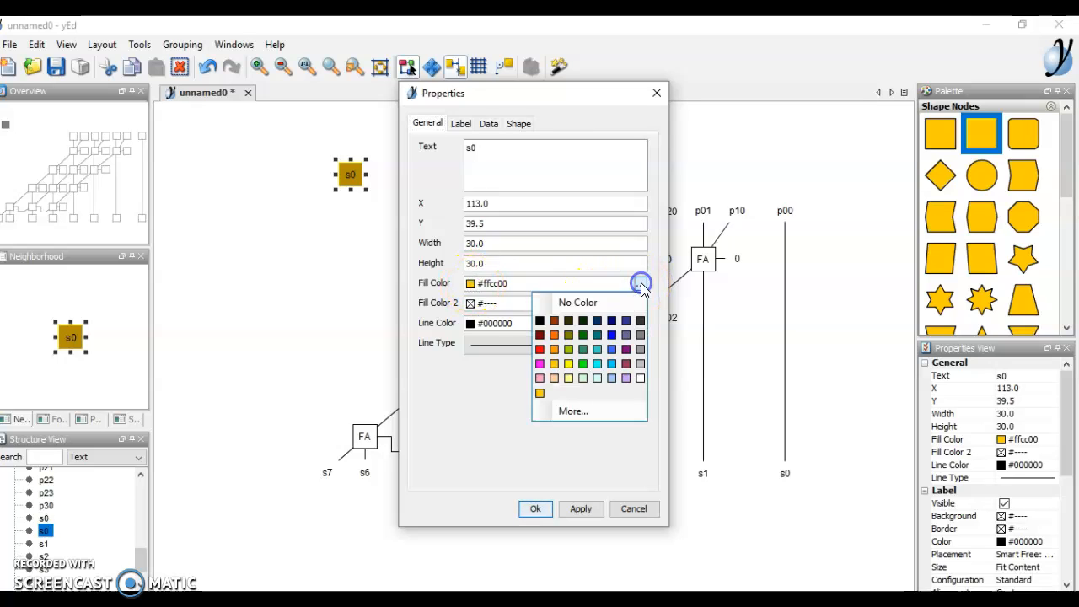
{"action": "left_click", "coordinate": [564, 305]}
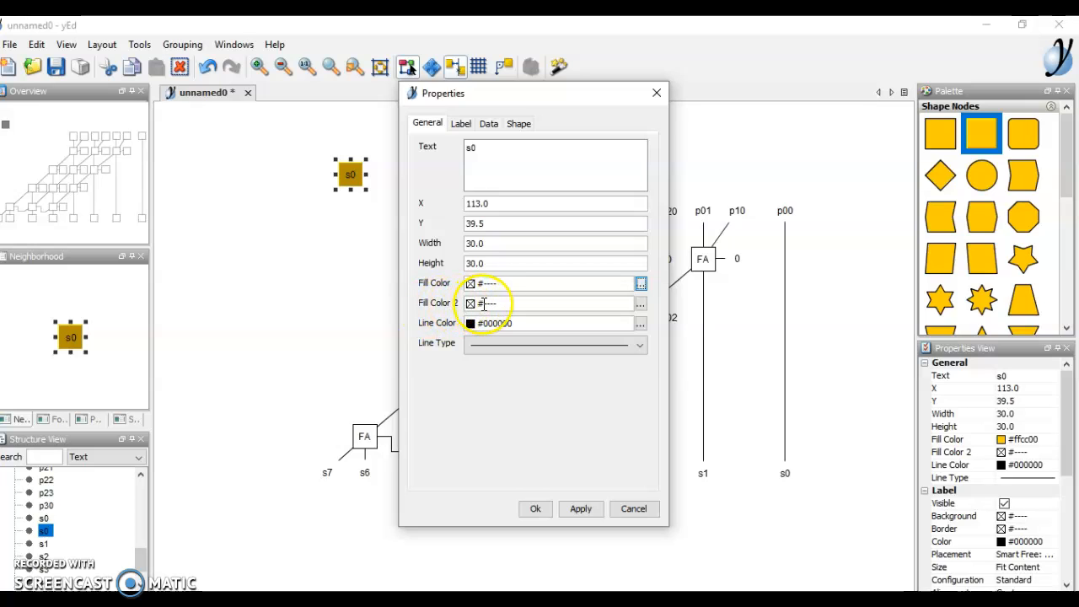
{"action": "left_click", "coordinate": [641, 305]}
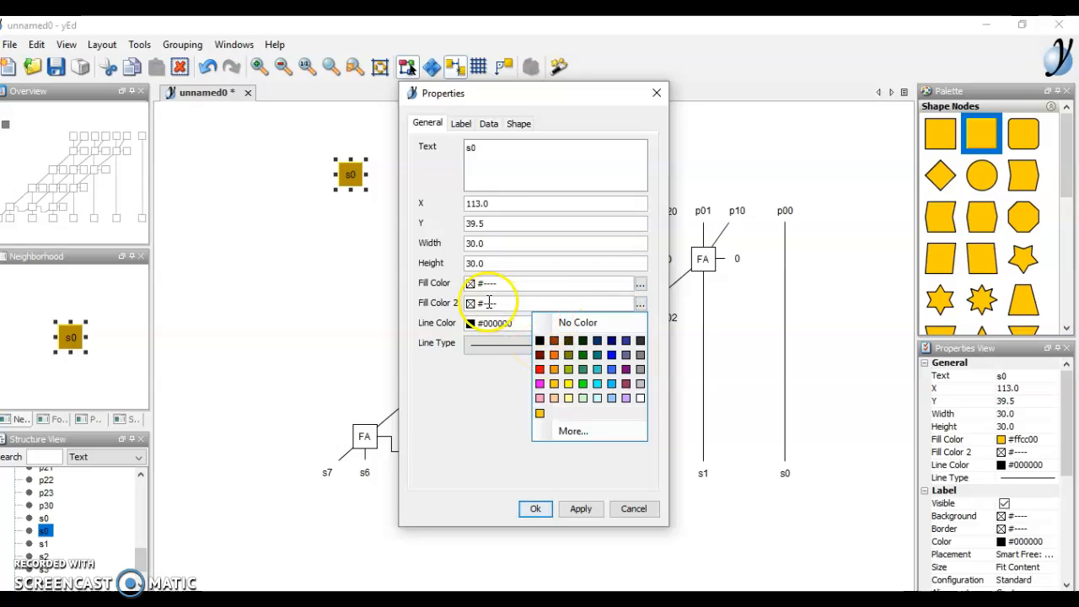
{"action": "left_click", "coordinate": [366, 301]}
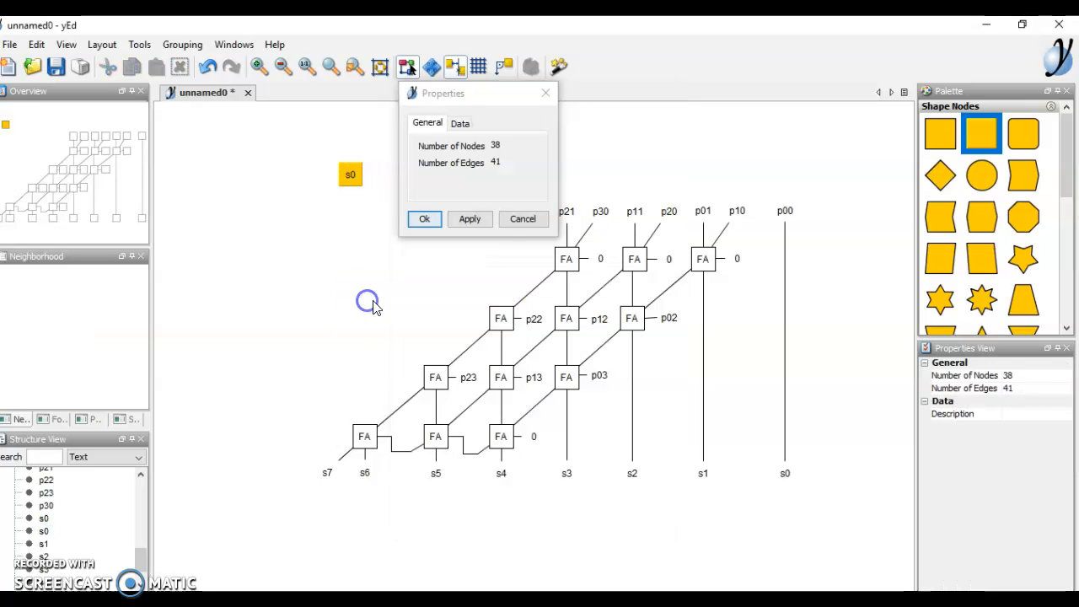
{"action": "left_click", "coordinate": [469, 220]}
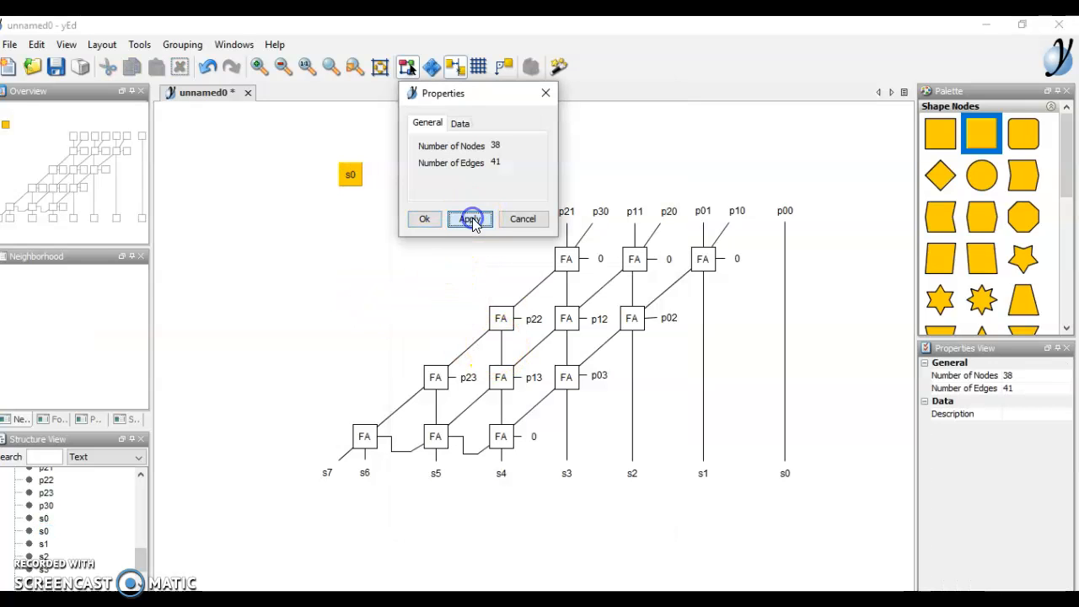
{"action": "left_click", "coordinate": [423, 221]}
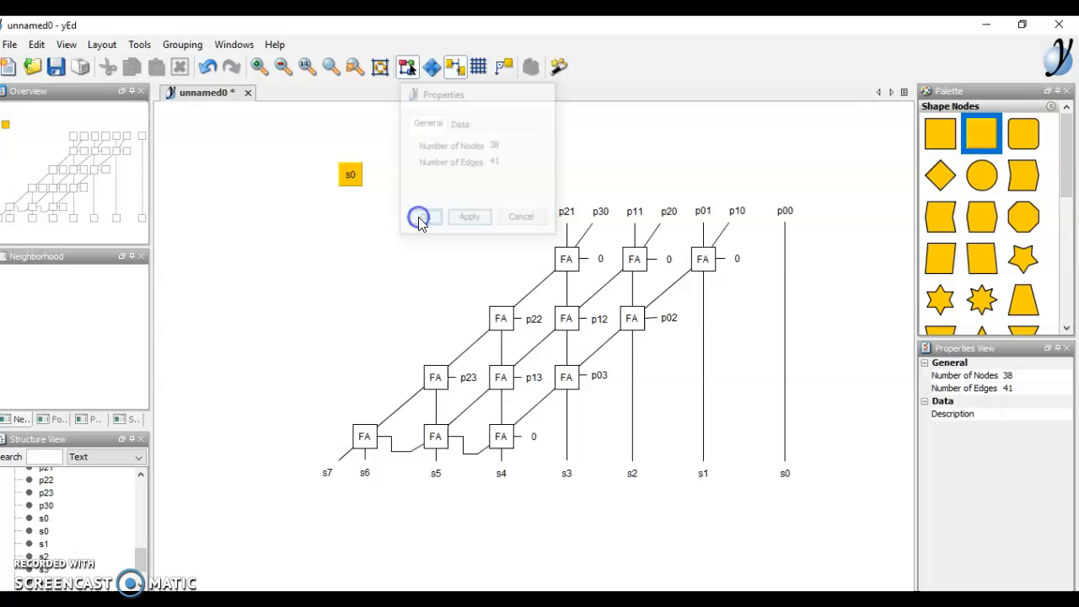
- Set the s0 node's Fill Color to No Color in its Properties dialog
{"action": "left_click", "coordinate": [340, 174]}
{"action": "right_click", "coordinate": [340, 175]}
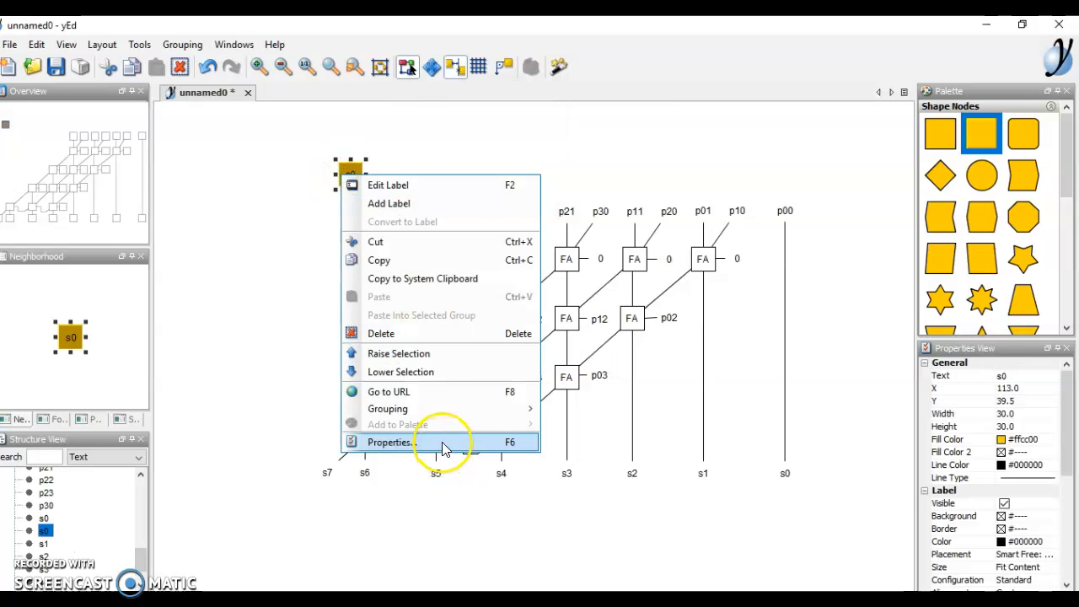
{"action": "left_click", "coordinate": [442, 444]}
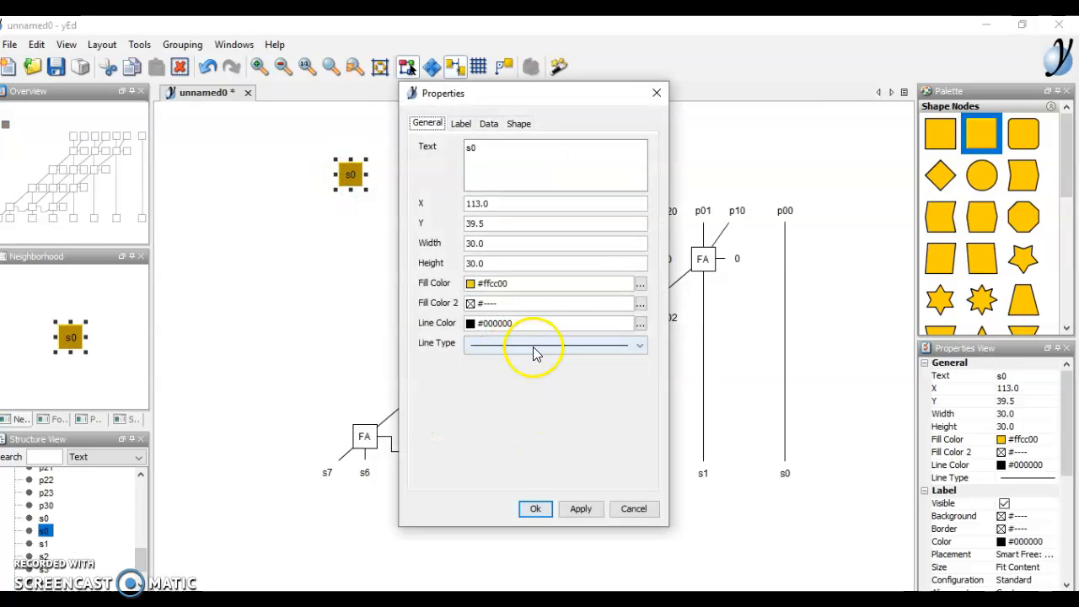
{"action": "left_click", "coordinate": [533, 347]}
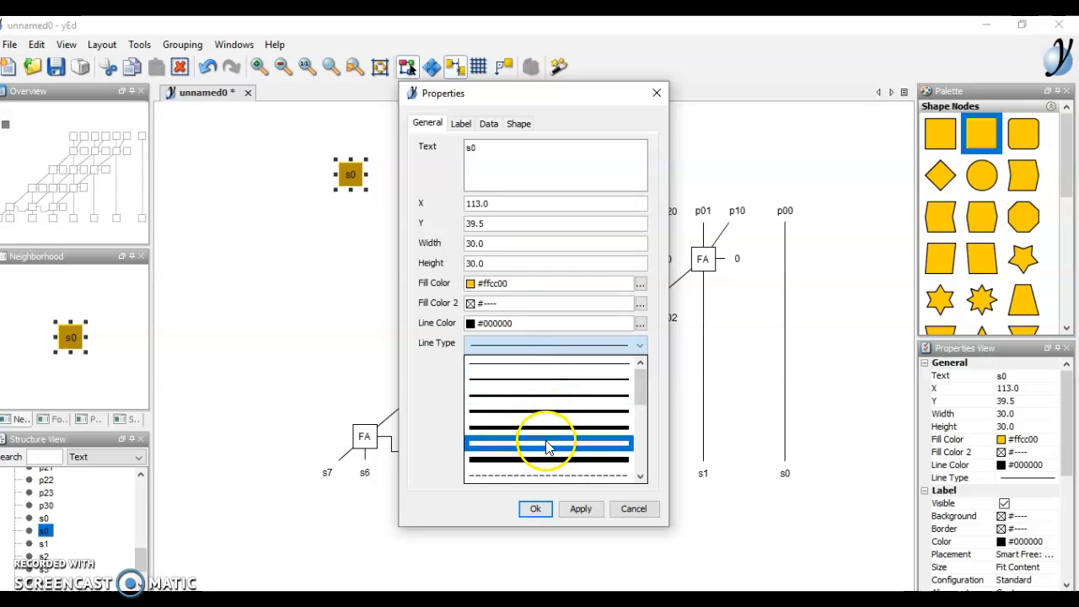
{"action": "scroll", "coordinate": [590, 447], "scroll_direction": "down", "scroll_amount": 1}
{"action": "left_click_drag", "start_coordinate": [643, 394], "coordinate": [640, 467]}
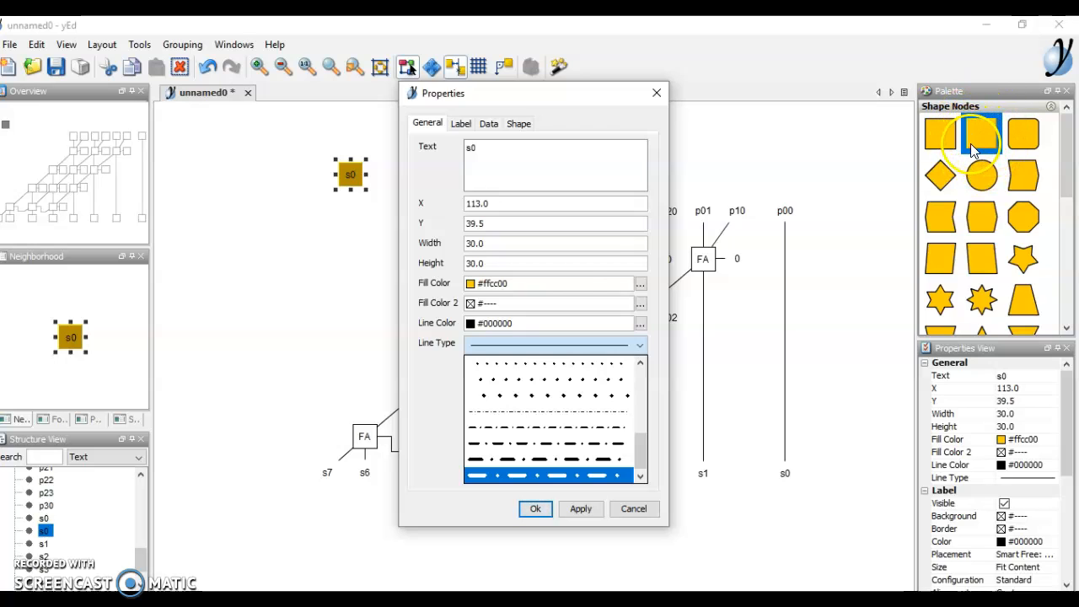
{"action": "left_click", "coordinate": [640, 287]}
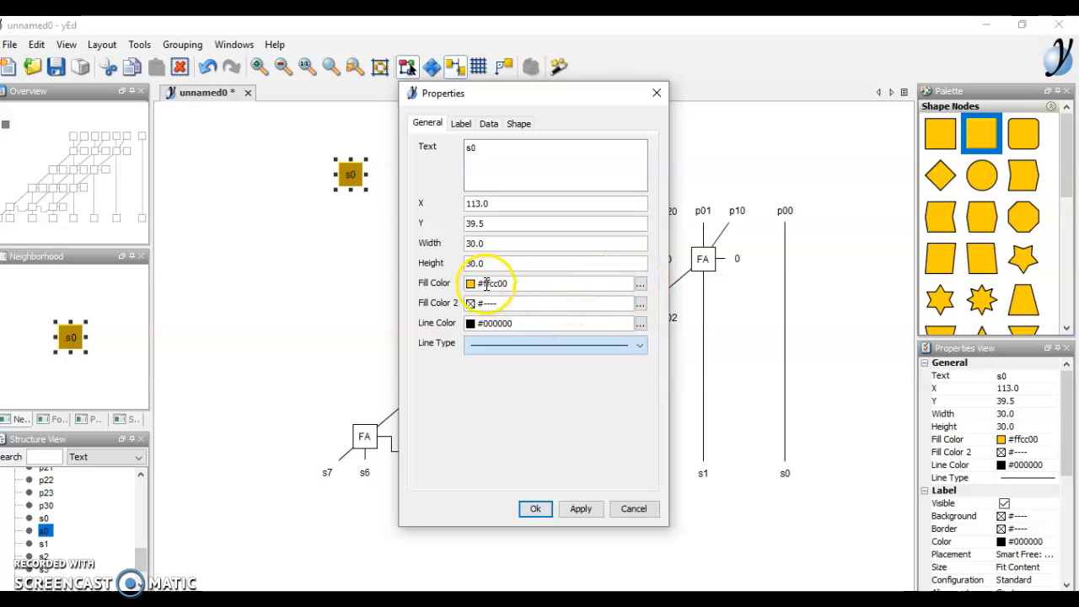
{"action": "left_click", "coordinate": [640, 287]}
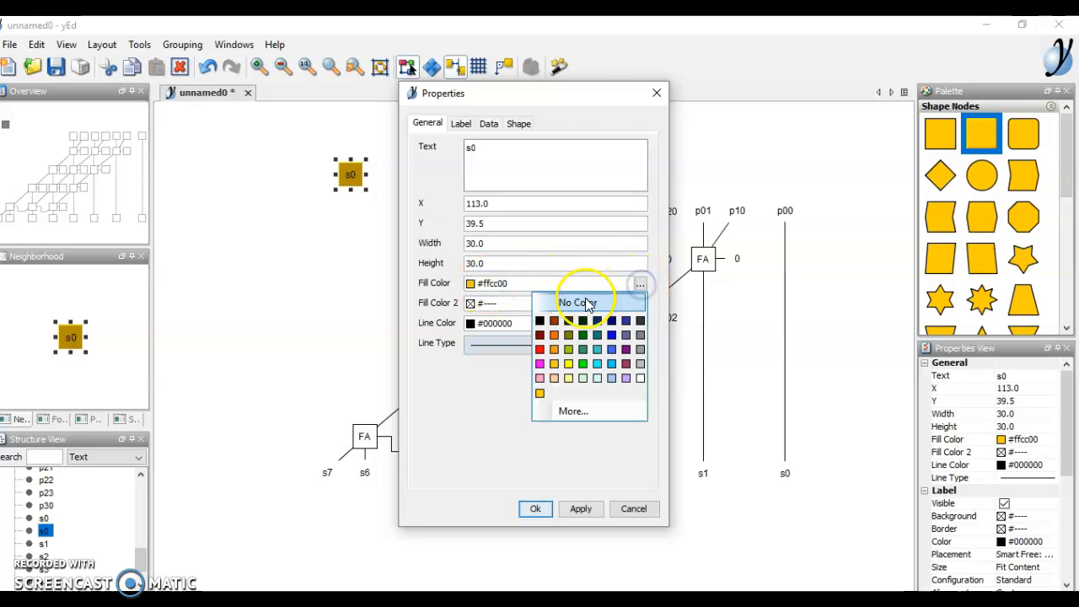
{"action": "left_click", "coordinate": [581, 300]}
{"action": "left_click", "coordinate": [570, 509]}
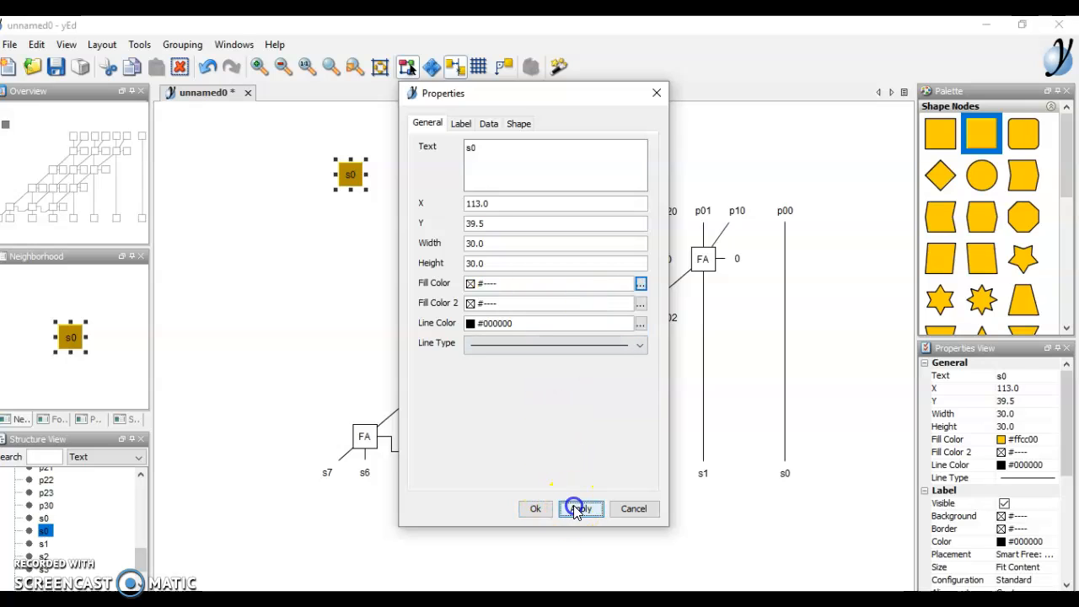
{"action": "left_click", "coordinate": [537, 508]}
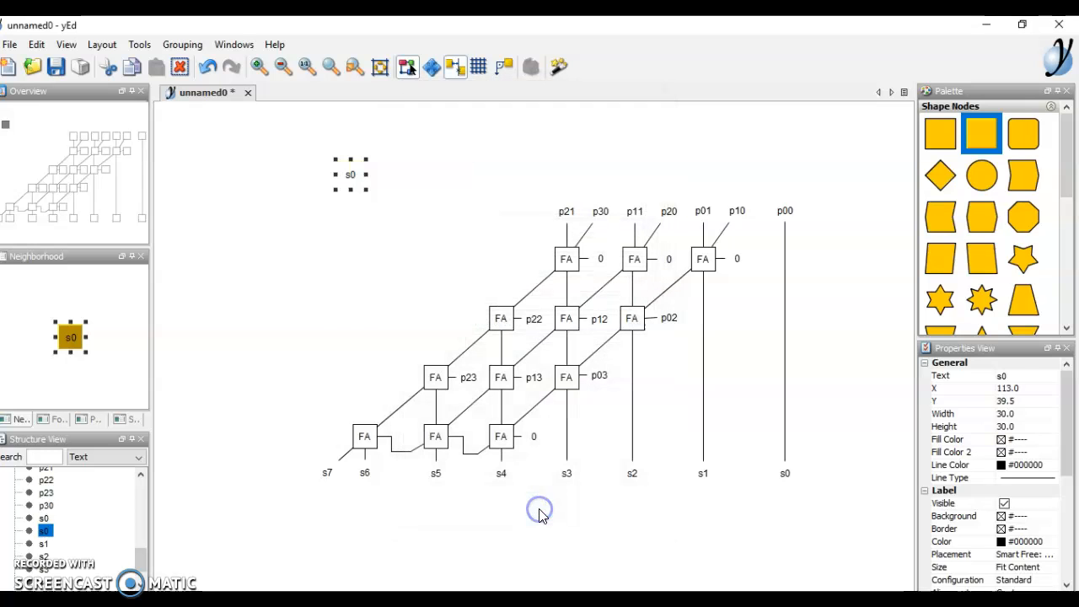
{"action": "left_click", "coordinate": [352, 295]}
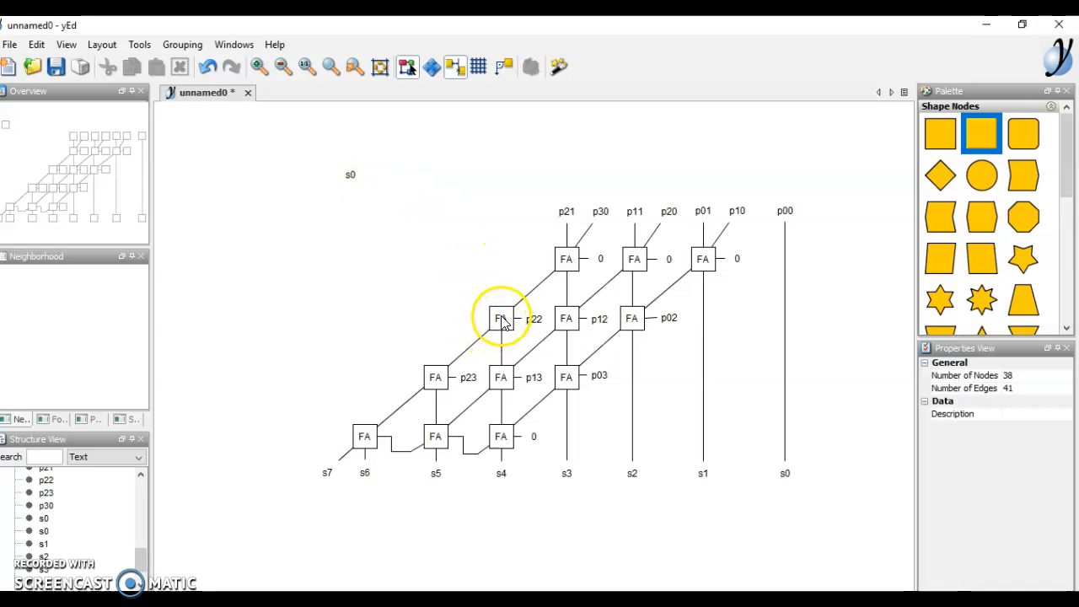
- Draw a trial edge from the FA beside p22 to s0, then delete the edge and s0
{"action": "left_click_drag", "start_coordinate": [385, 196], "coordinate": [352, 179]}
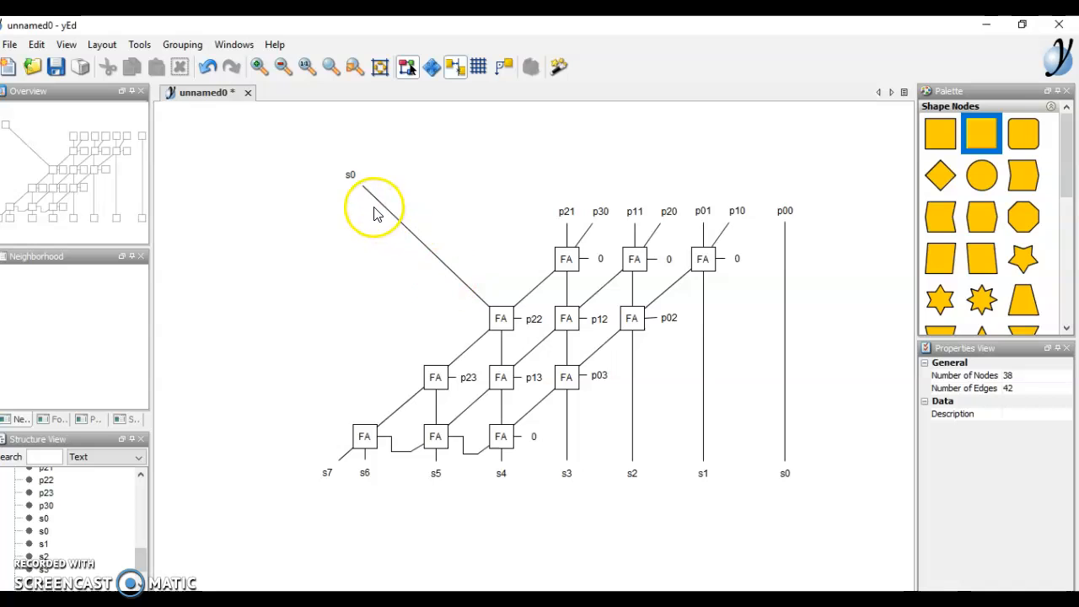
{"action": "left_click", "coordinate": [399, 223]}
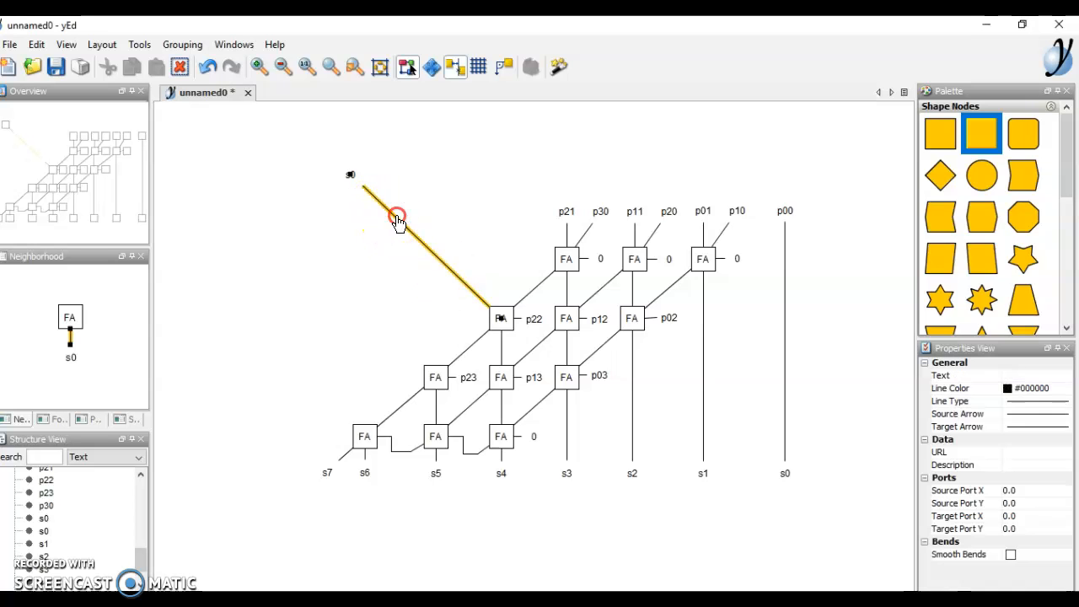
{"action": "right_click", "coordinate": [397, 218]}
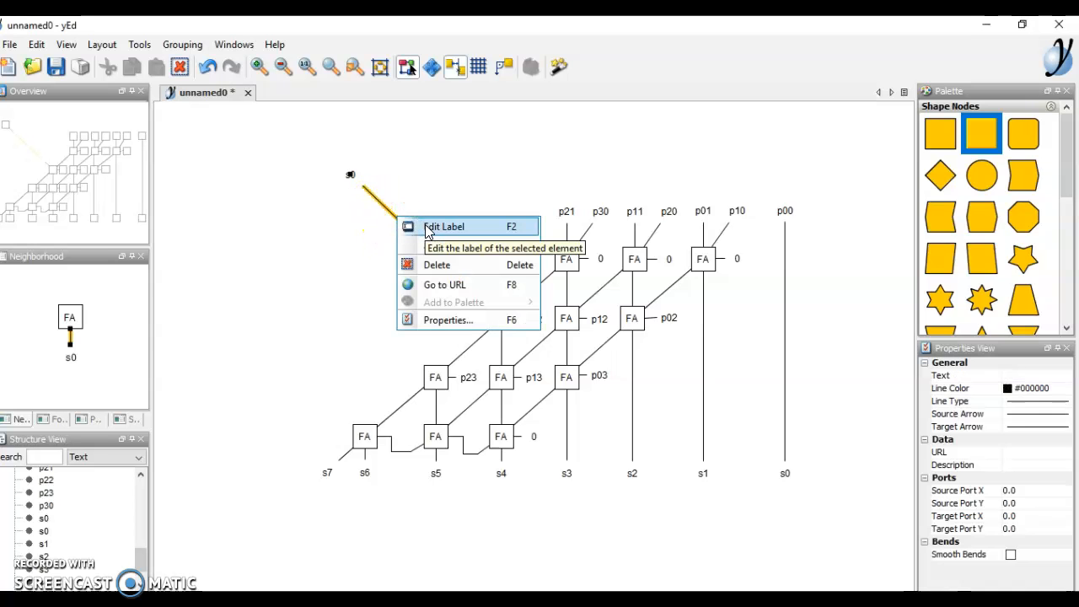
{"action": "left_click", "coordinate": [449, 266]}
{"action": "right_click", "coordinate": [352, 177]}
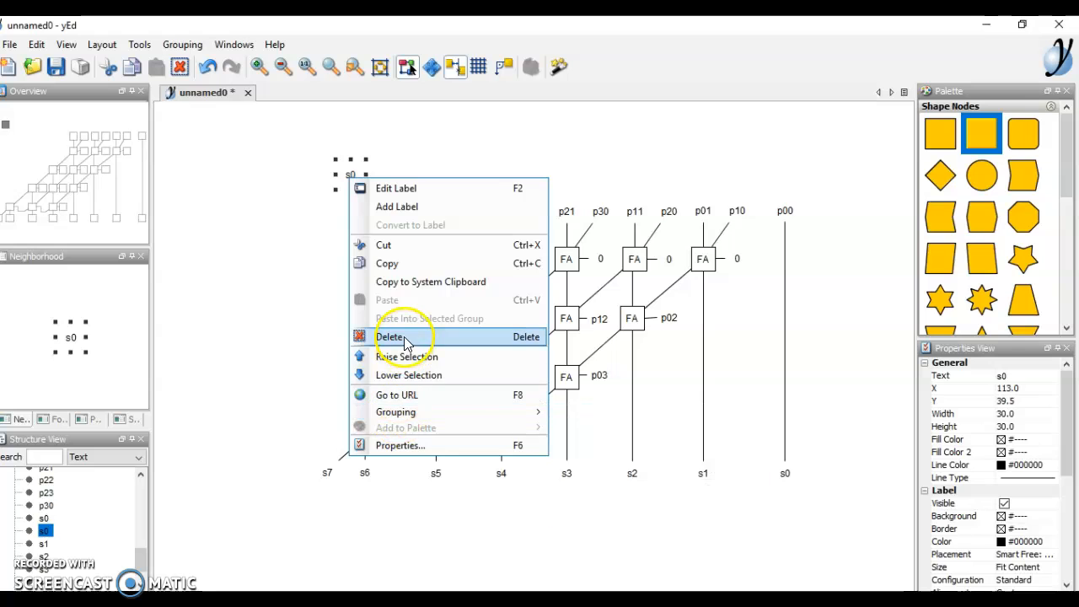
{"action": "left_click", "coordinate": [390, 336]}
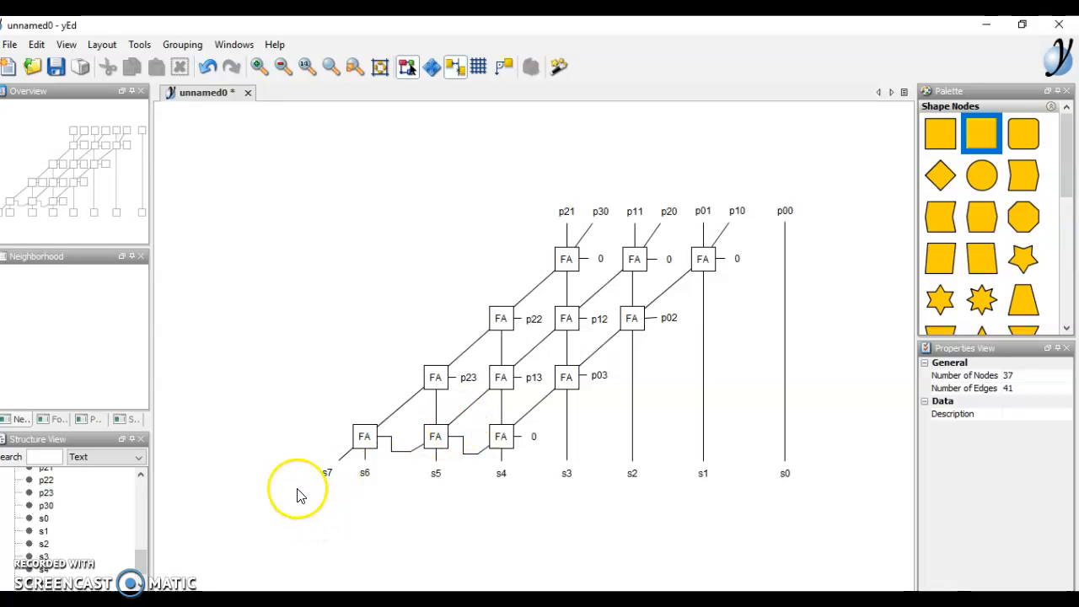
{"action": "left_click_drag", "start_coordinate": [292, 481], "coordinate": [845, 183]}
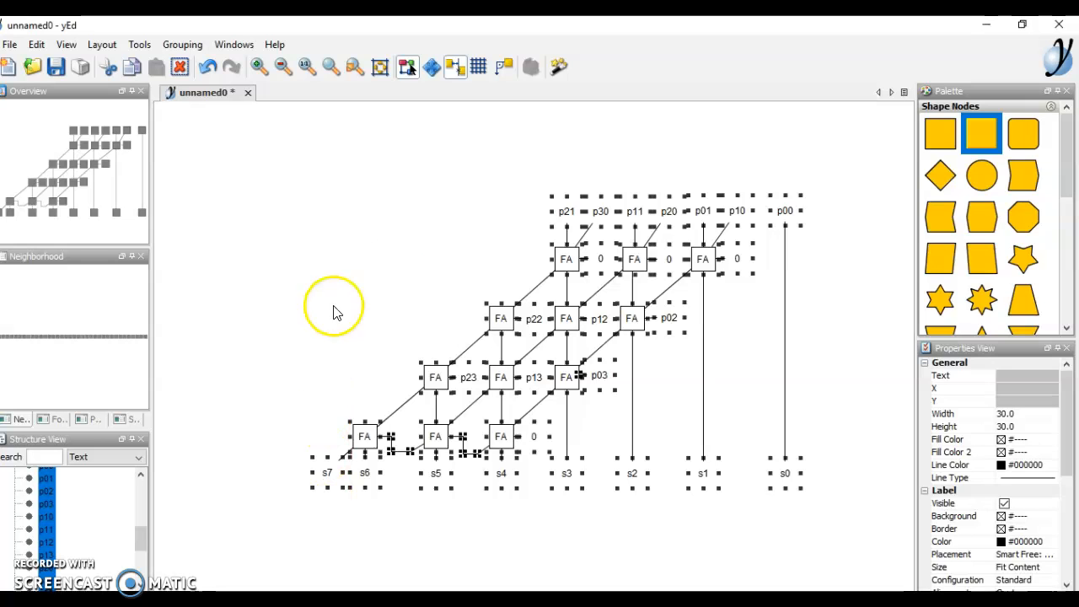
{"action": "left_click", "coordinate": [409, 257]}
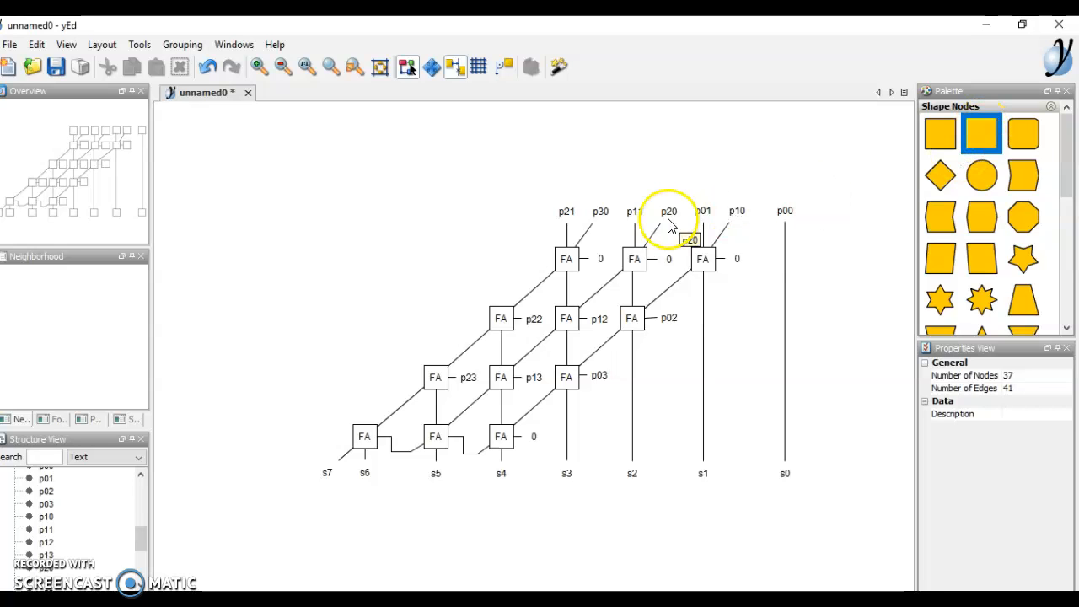
- Create three new nodes, 38, 39 and 40, left of the FA grid
{"action": "left_click", "coordinate": [498, 278]}
{"action": "left_click", "coordinate": [435, 329]}
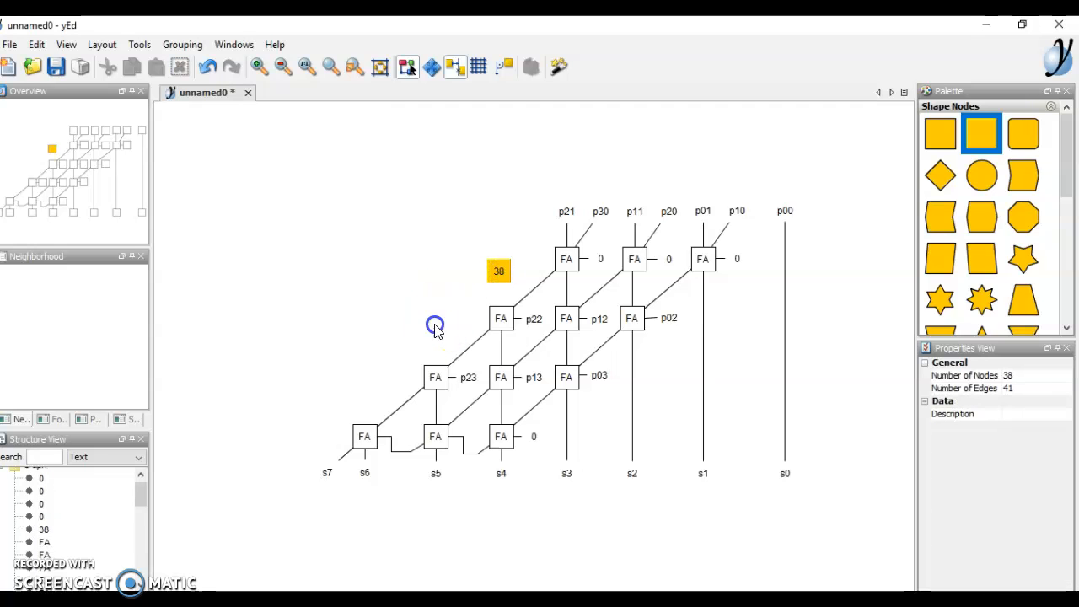
{"action": "left_click", "coordinate": [364, 398]}
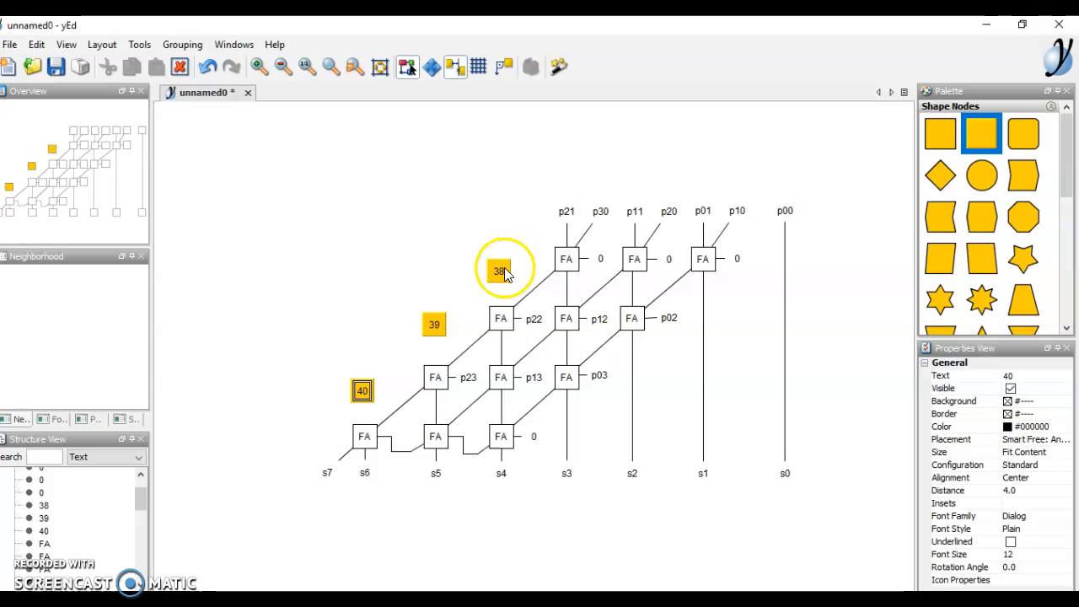
- Line up nodes 38, 39 and 40 with the top, p22 and p23 FA rows
{"action": "left_click", "coordinate": [503, 272]}
{"action": "left_click_drag", "start_coordinate": [503, 269], "coordinate": [508, 262]}
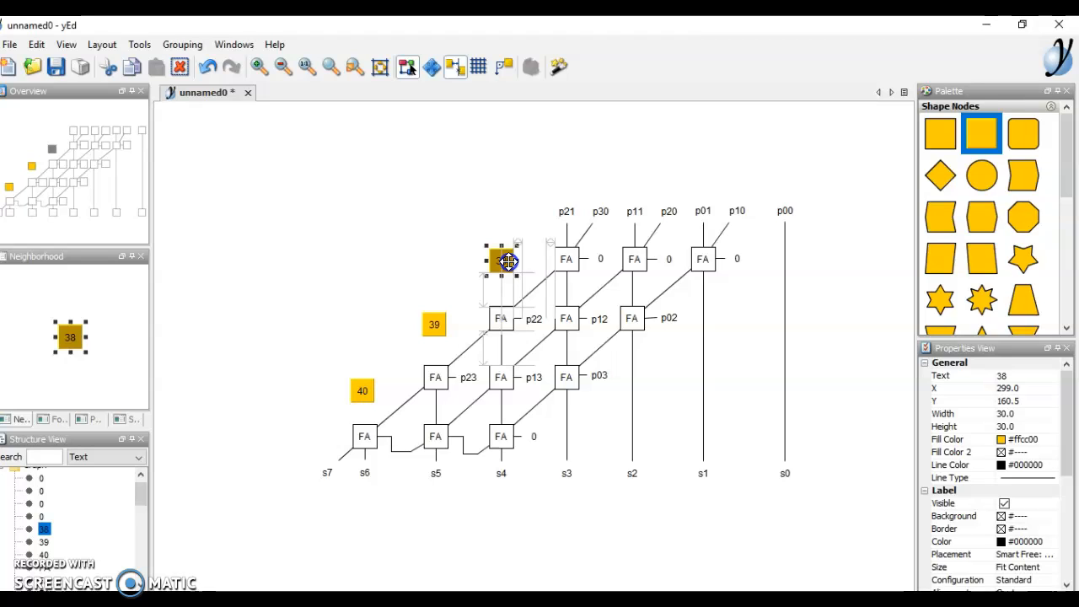
{"action": "left_click_drag", "start_coordinate": [508, 262], "coordinate": [503, 261]}
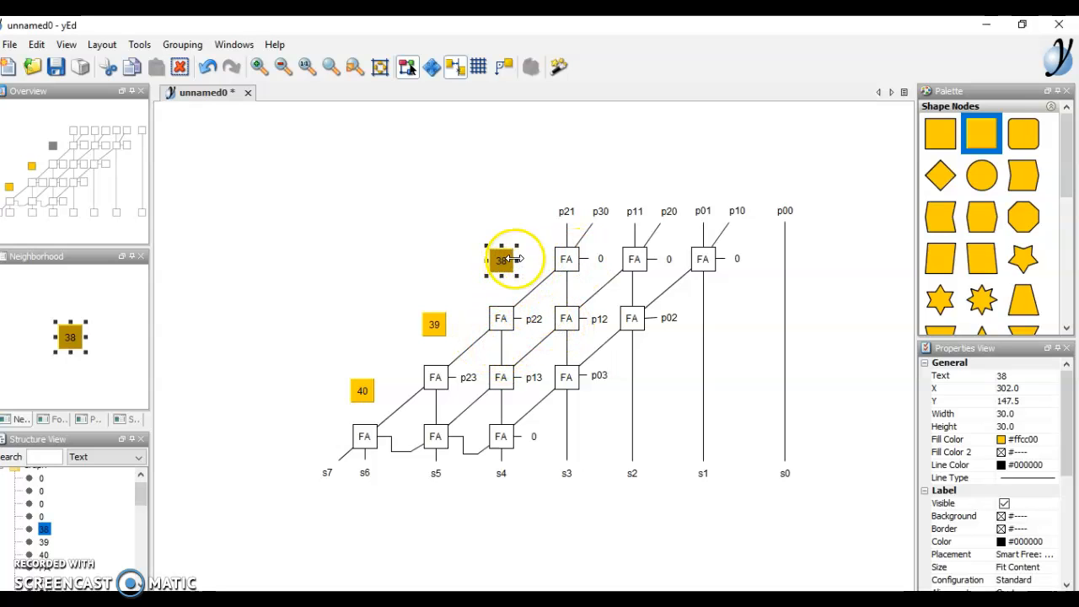
{"action": "left_click_drag", "start_coordinate": [435, 327], "coordinate": [437, 317]}
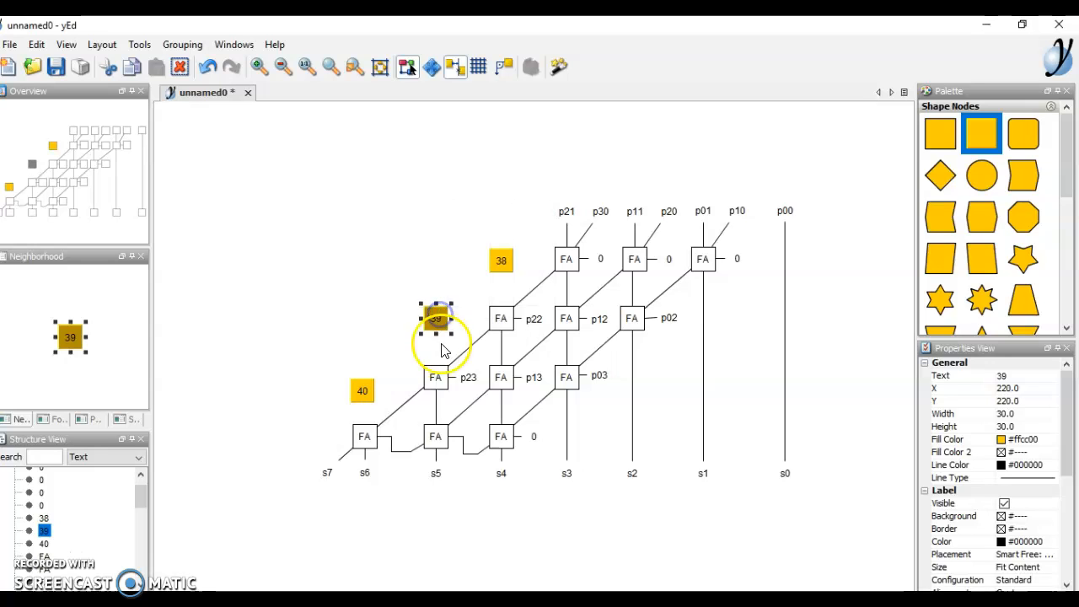
{"action": "left_click_drag", "start_coordinate": [369, 388], "coordinate": [364, 380]}
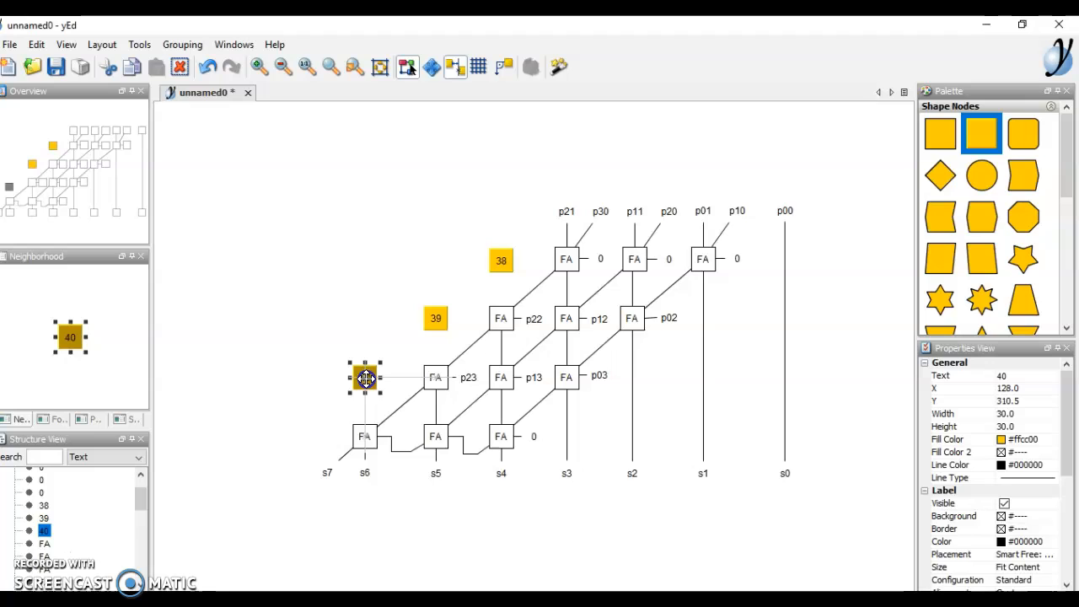
{"action": "left_click_drag", "start_coordinate": [369, 378], "coordinate": [364, 378]}
- Marquee-select nodes 38, 39 and 40 together with the nearby FA nodes
{"action": "left_click", "coordinate": [321, 360]}
{"action": "left_click", "coordinate": [369, 363]}
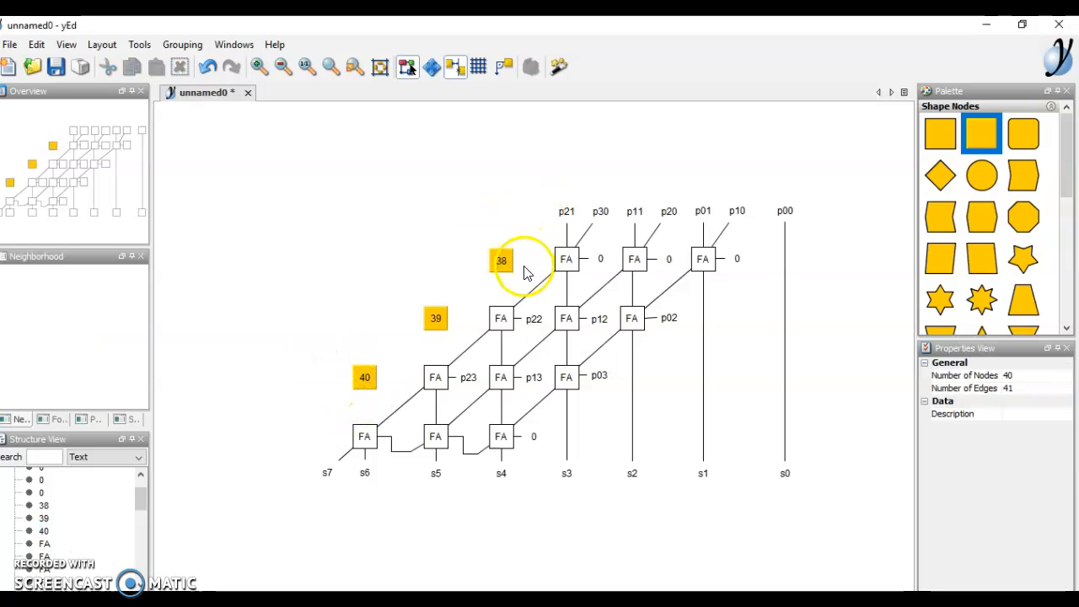
{"action": "left_click_drag", "start_coordinate": [478, 257], "coordinate": [409, 254]}
{"action": "left_click_drag", "start_coordinate": [506, 247], "coordinate": [287, 408]}
{"action": "left_click", "coordinate": [367, 374]}
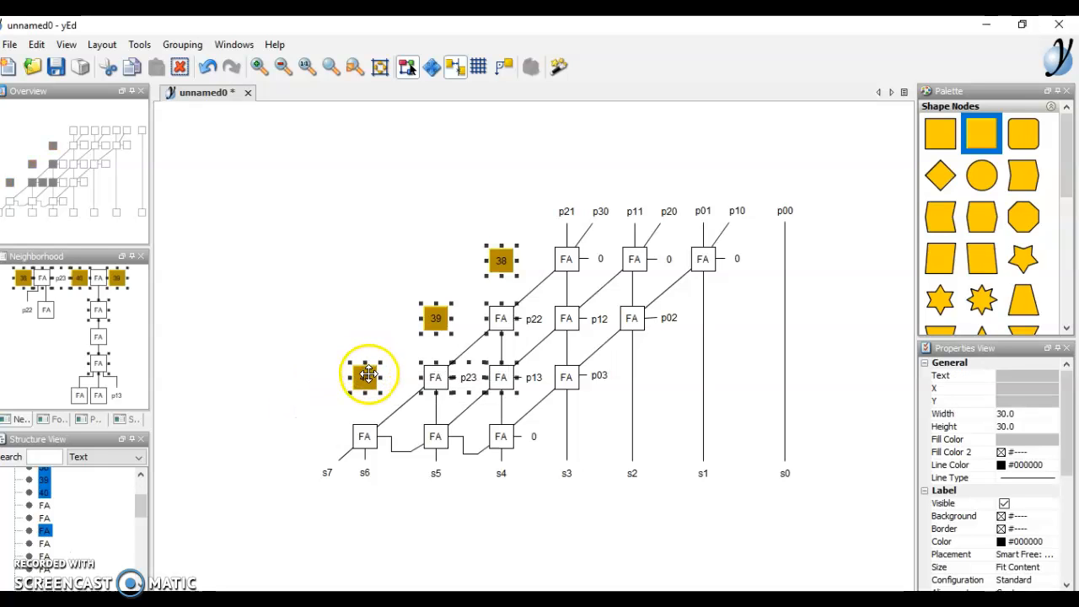
- Open the selected nodes' Properties and close them again without changes
{"action": "right_click", "coordinate": [368, 375]}
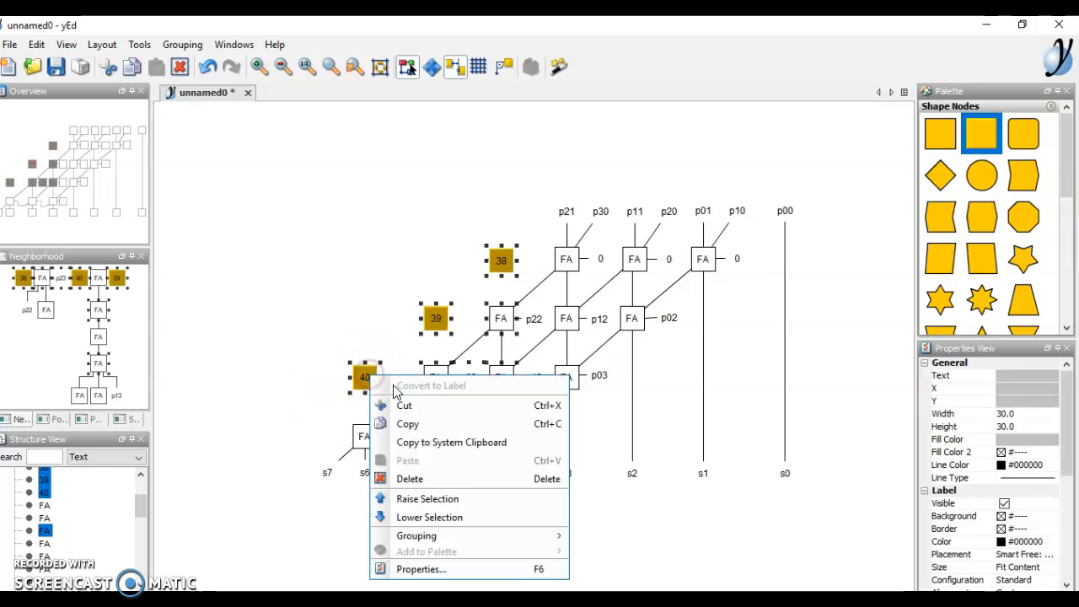
{"action": "left_click", "coordinate": [445, 569]}
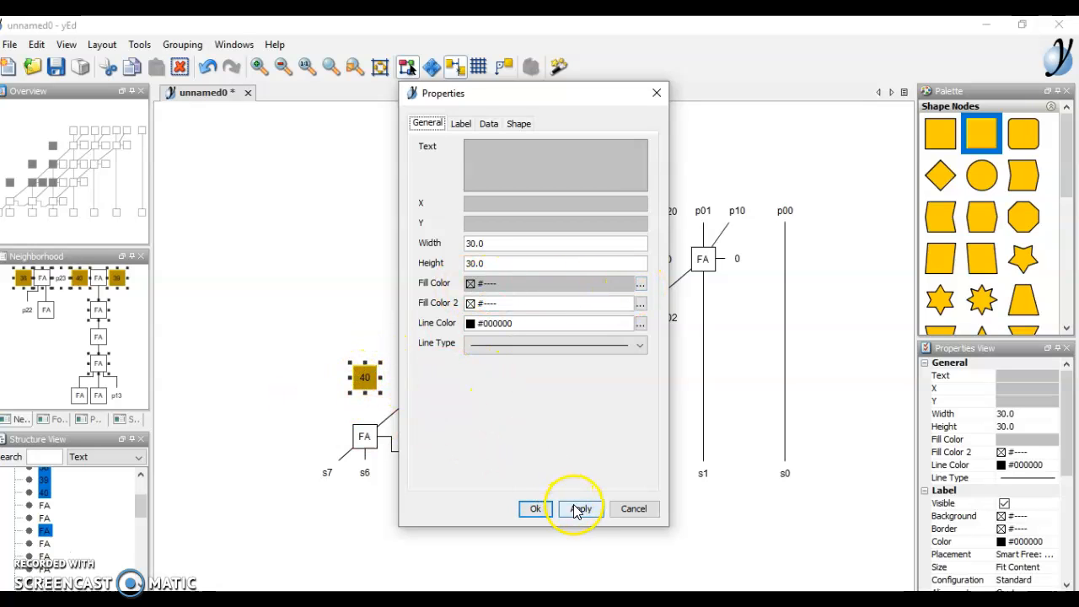
{"action": "left_click", "coordinate": [539, 509]}
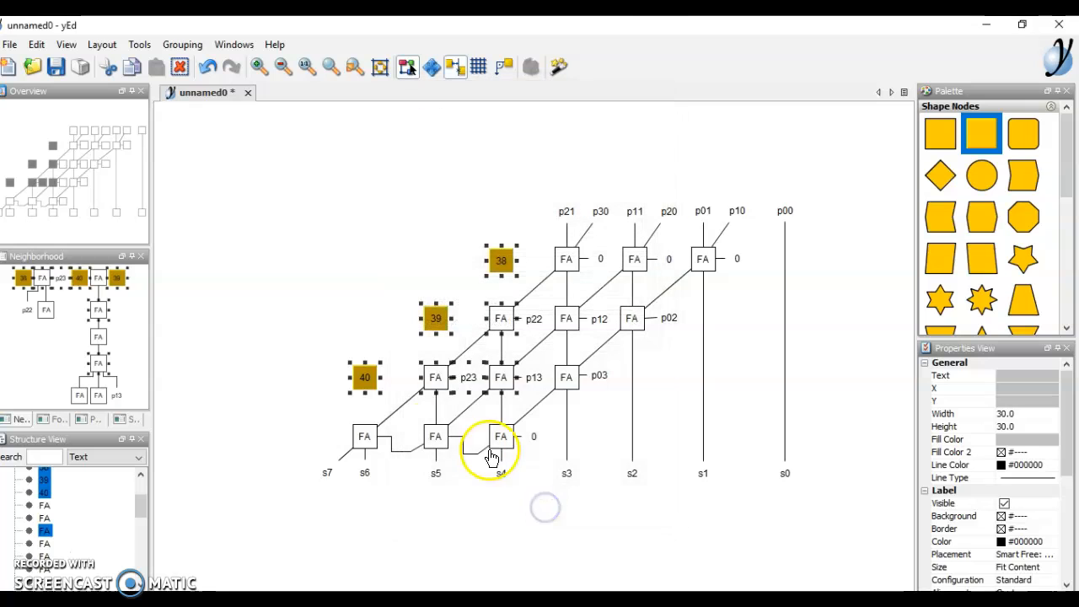
{"action": "left_click", "coordinate": [300, 376]}
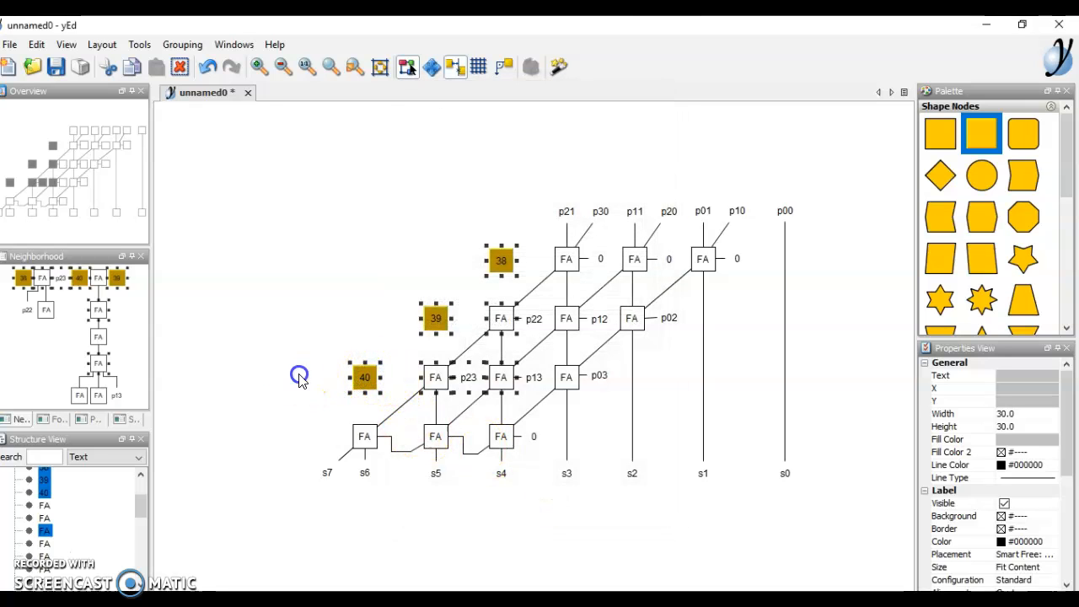
- Relabel node 40 as p33 and set its fill colour to No Color
{"action": "left_click", "coordinate": [367, 376]}
{"action": "right_click", "coordinate": [367, 376]}
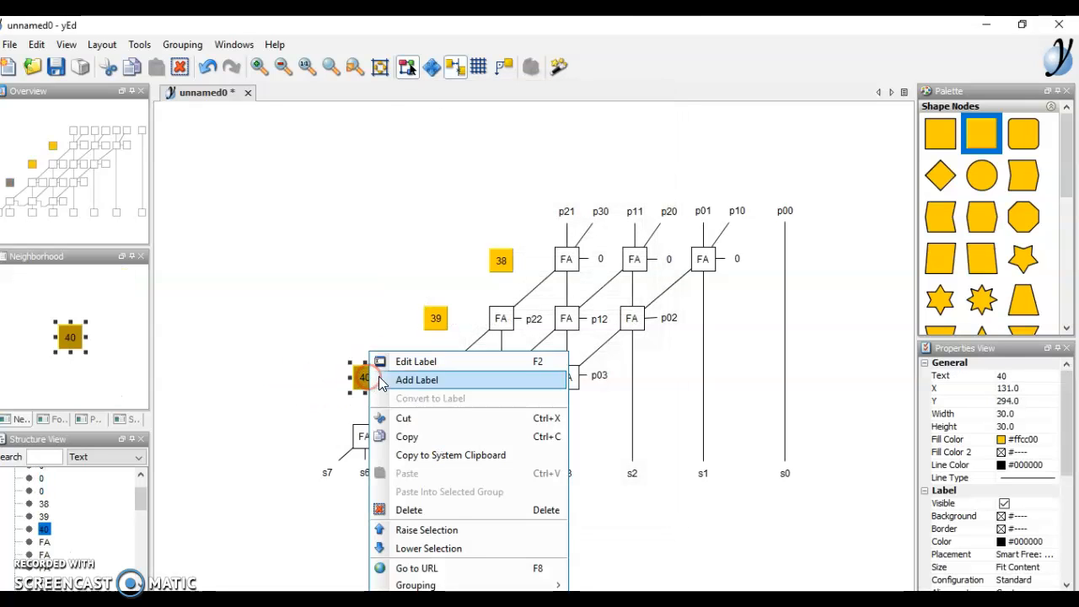
{"action": "left_click", "coordinate": [423, 602]}
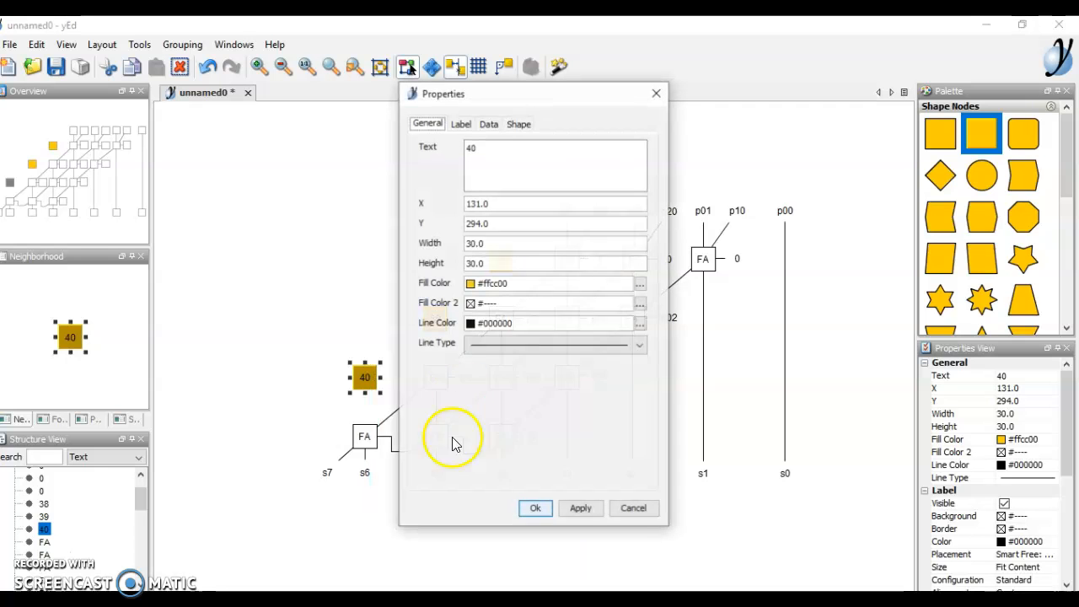
{"action": "left_click", "coordinate": [640, 284]}
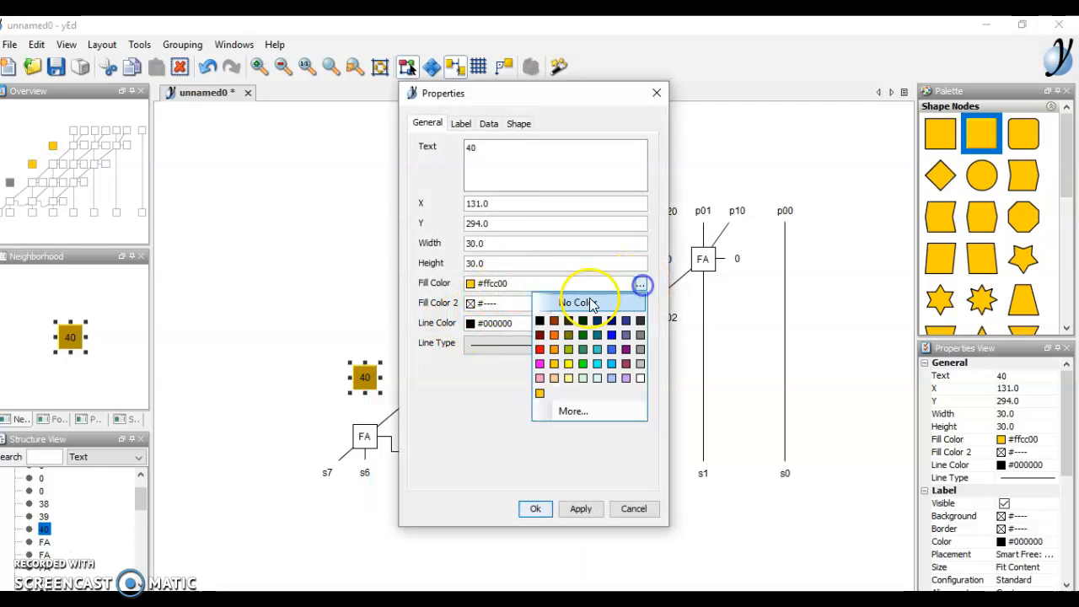
{"action": "left_click", "coordinate": [509, 155]}
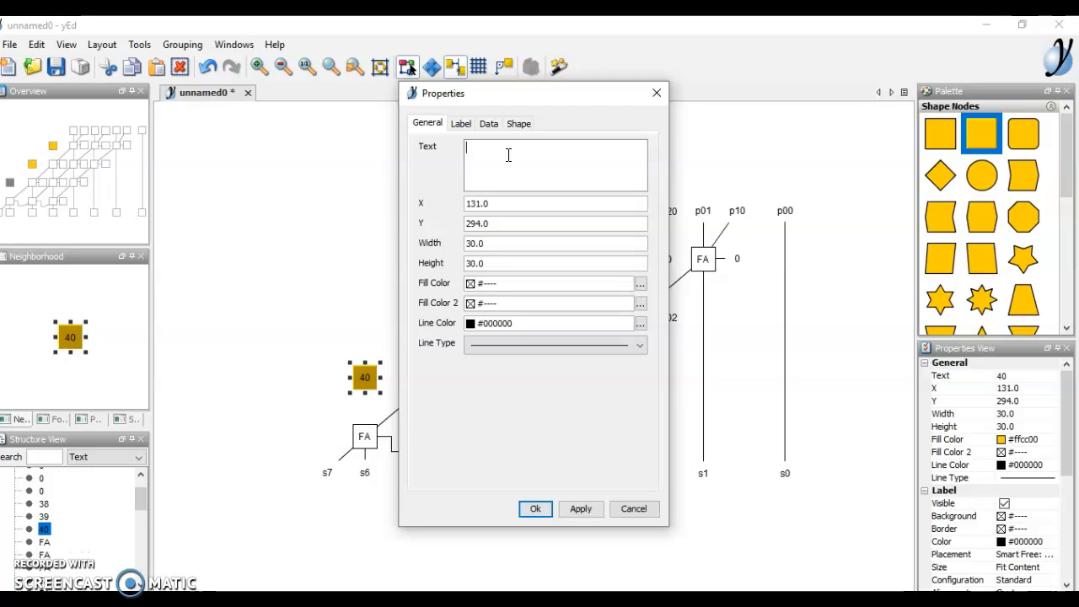
{"action": "left_click", "coordinate": [558, 434]}
{"action": "left_click", "coordinate": [565, 506]}
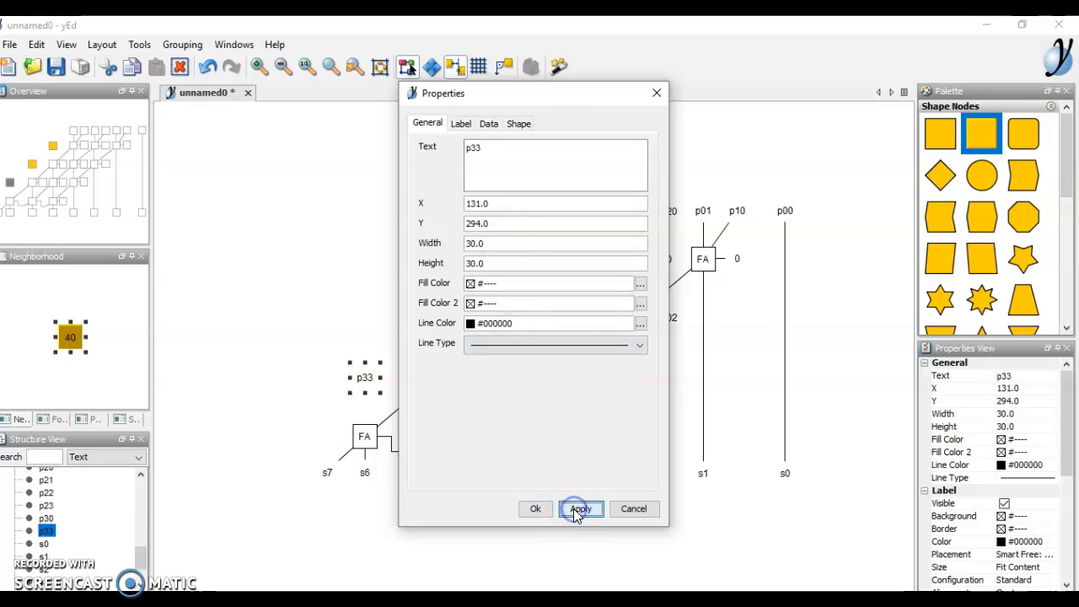
{"action": "left_click", "coordinate": [263, 392]}
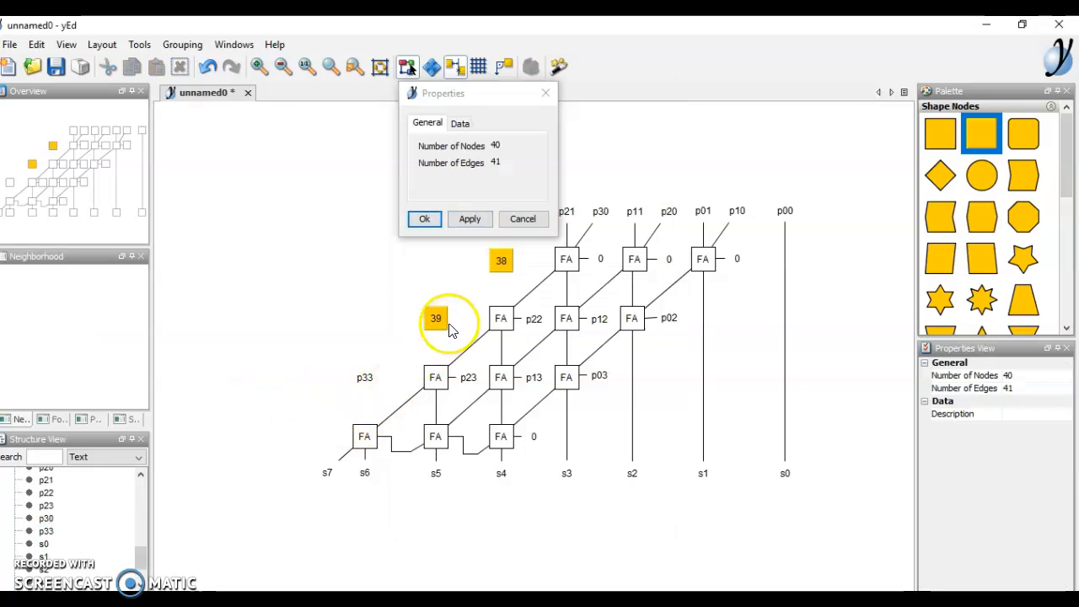
{"action": "left_click", "coordinate": [432, 226]}
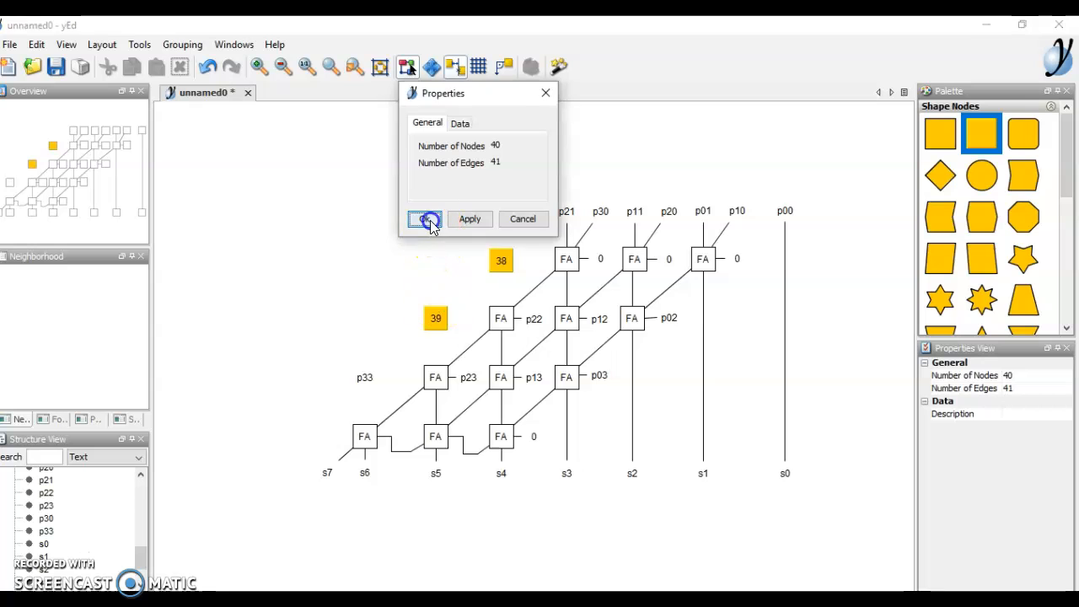
- Relabel node 39 as p32 with no fill colour
{"action": "left_click", "coordinate": [435, 315]}
{"action": "right_click", "coordinate": [435, 315]}
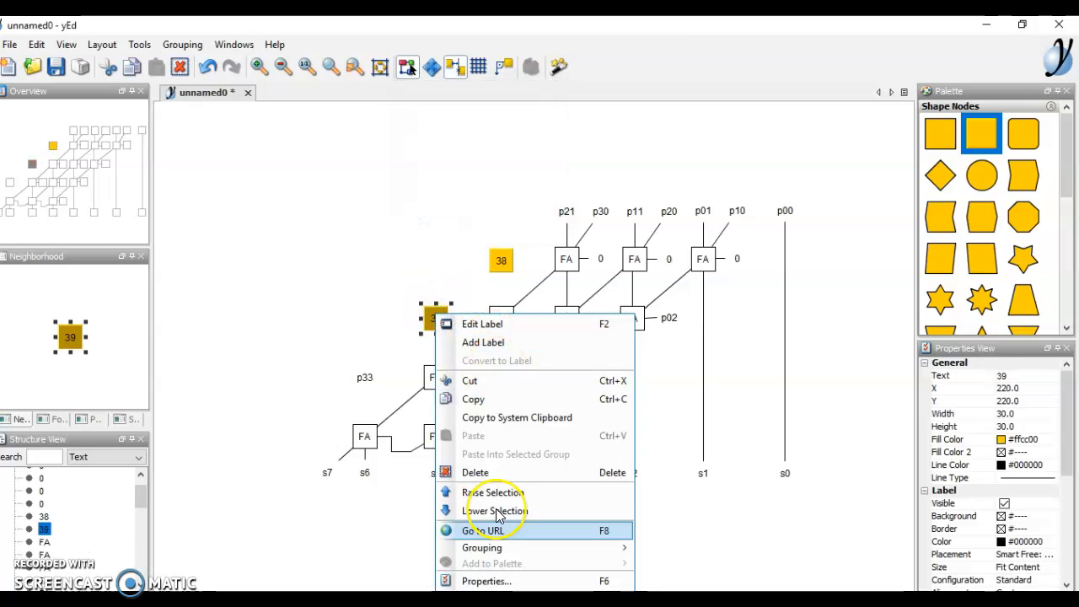
{"action": "left_click", "coordinate": [484, 581]}
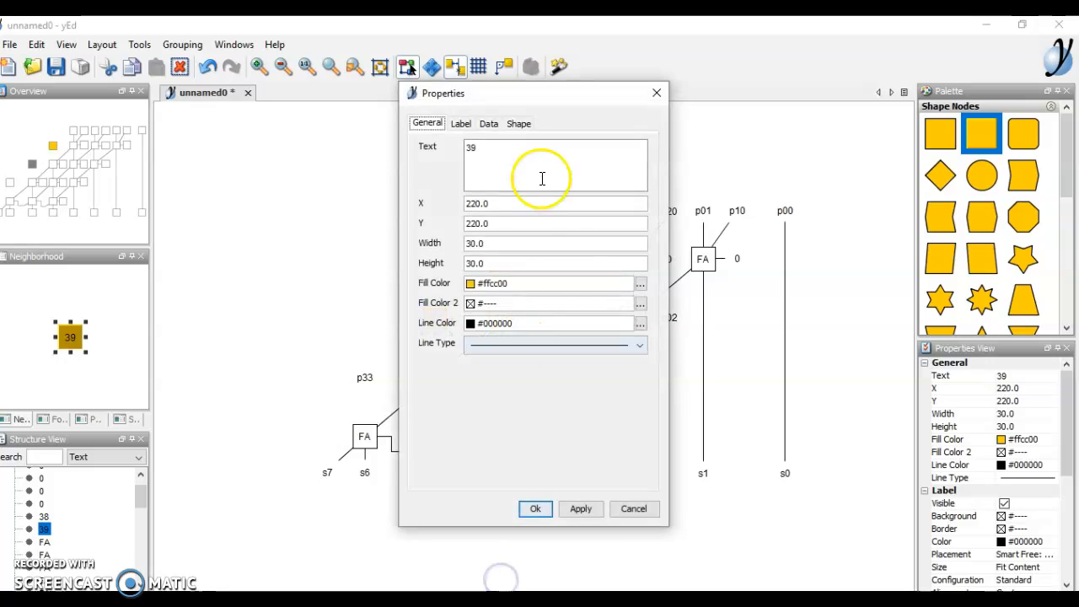
{"action": "left_click", "coordinate": [640, 286]}
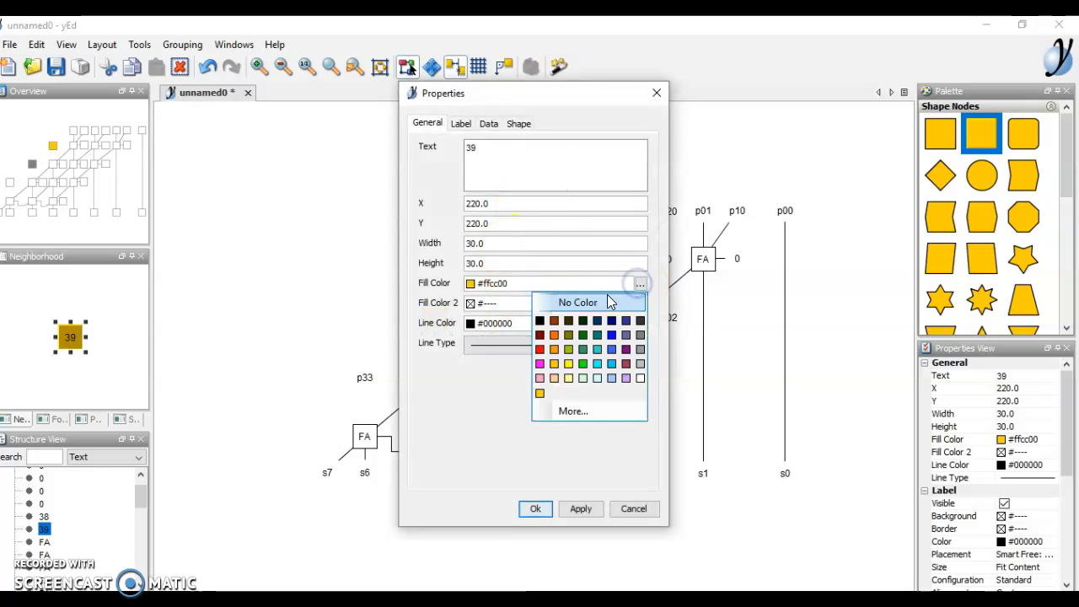
{"action": "left_click", "coordinate": [609, 304]}
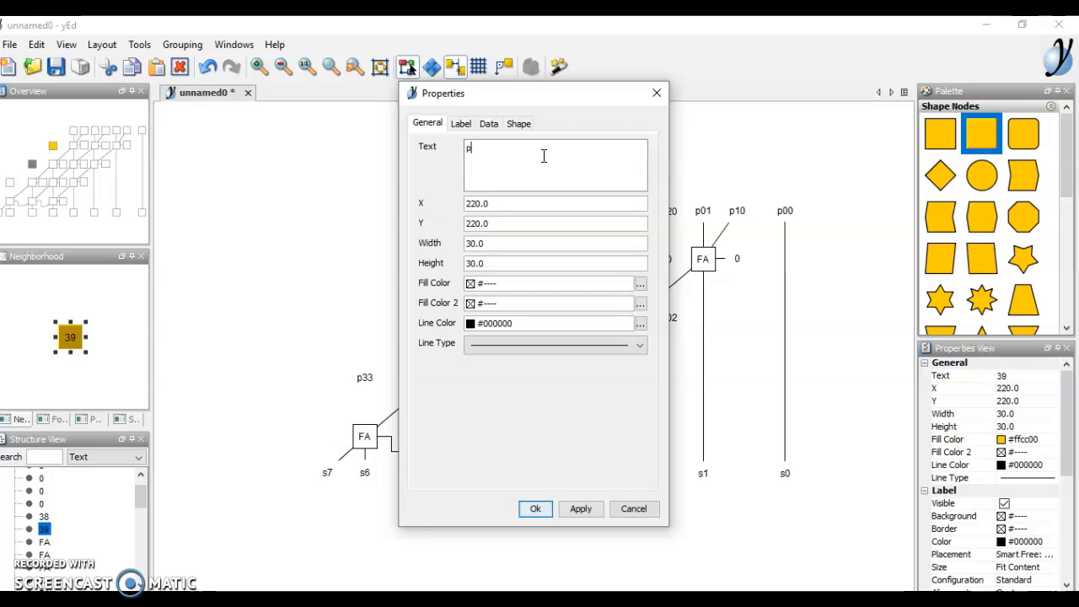
{"action": "left_click", "coordinate": [531, 506]}
- Relabel node 38 as p31 with no fill colour
{"action": "left_click", "coordinate": [505, 260]}
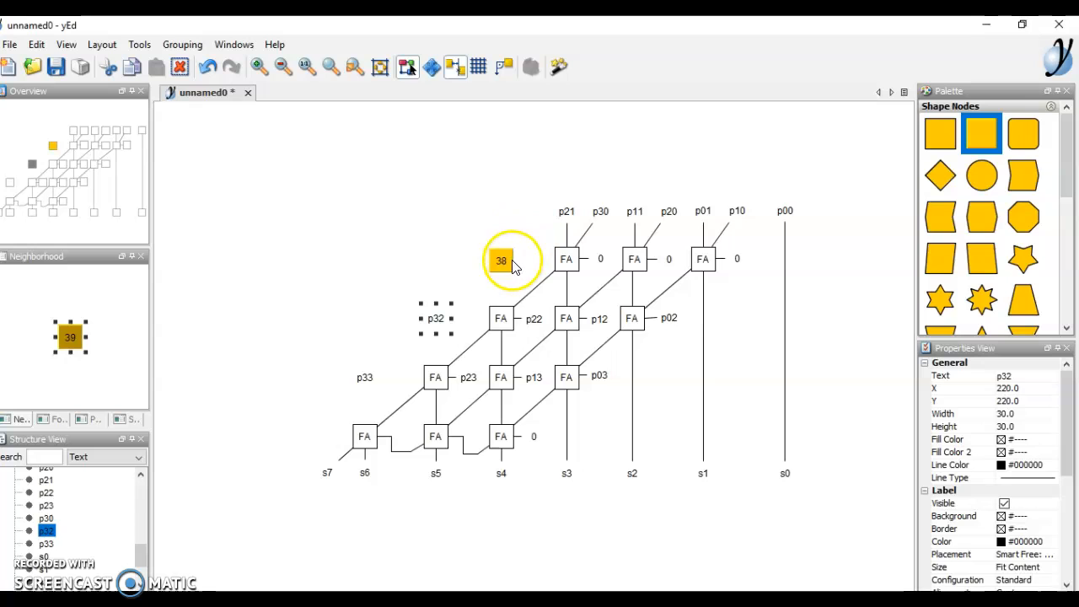
{"action": "right_click", "coordinate": [513, 264]}
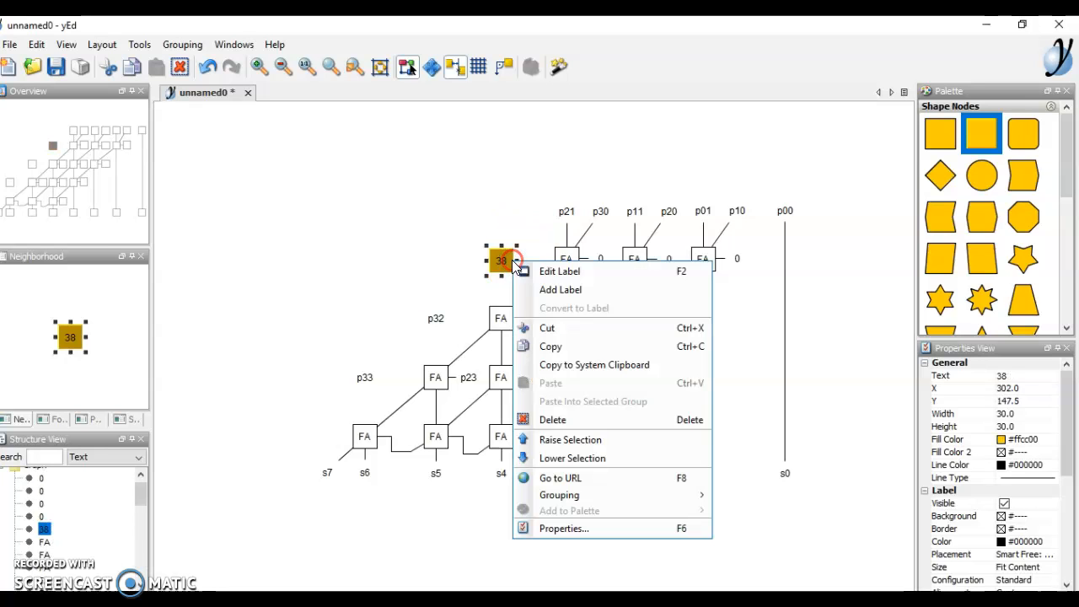
{"action": "left_click", "coordinate": [594, 528]}
{"action": "left_click", "coordinate": [525, 142]}
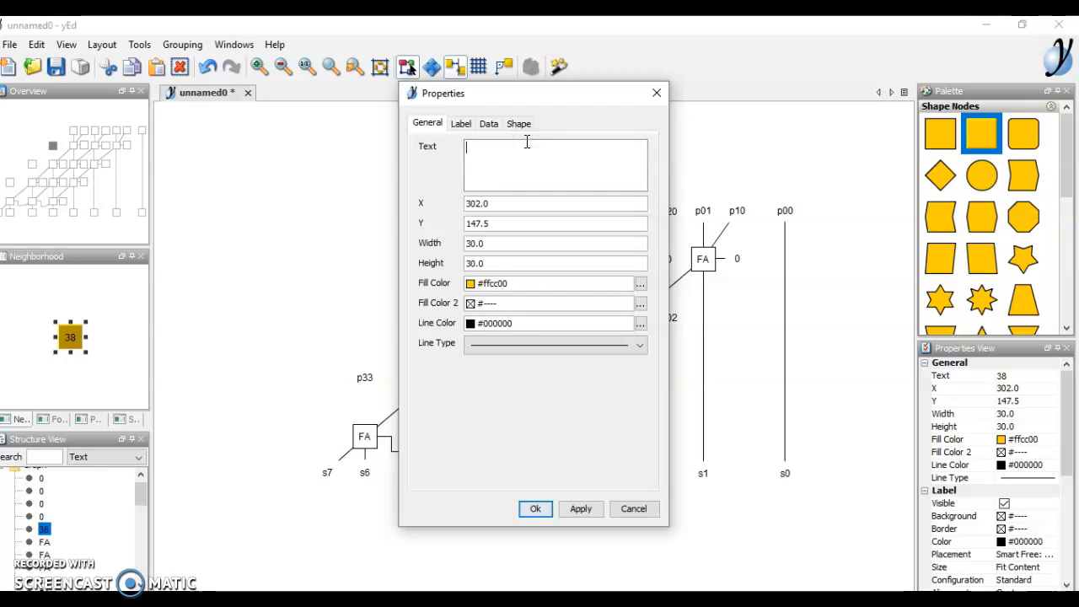
{"action": "type", "text": "p31"}
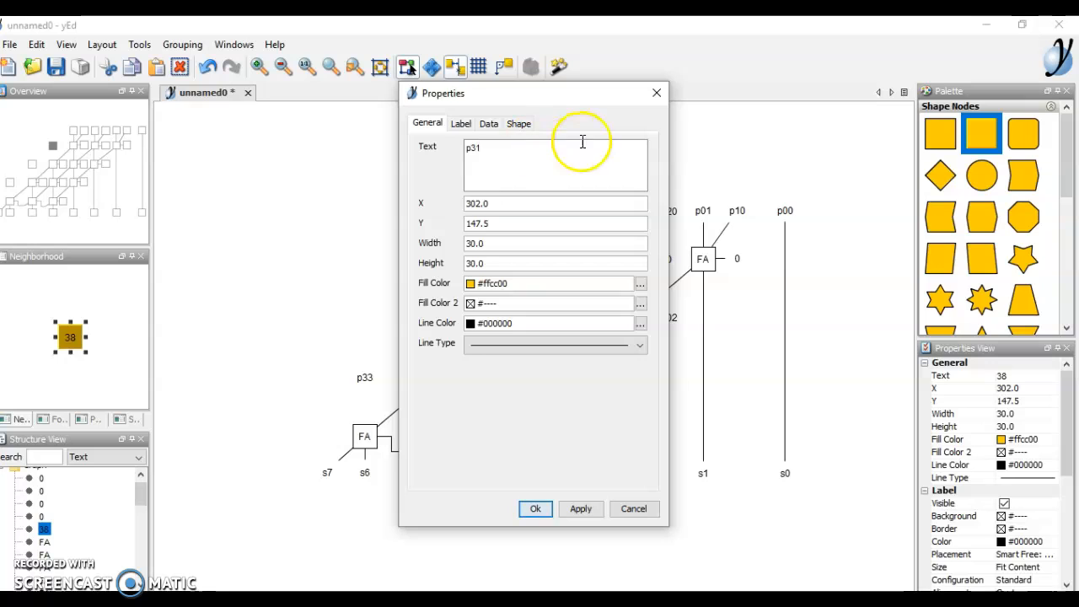
{"action": "left_click", "coordinate": [641, 284]}
{"action": "left_click", "coordinate": [583, 300]}
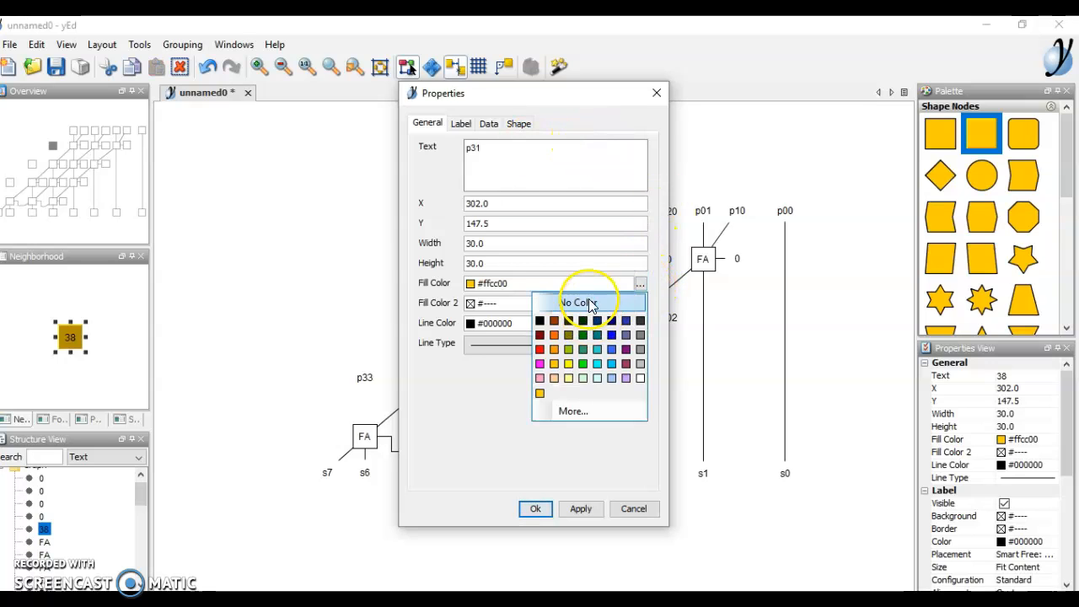
{"action": "left_click", "coordinate": [578, 510]}
{"action": "left_click", "coordinate": [544, 516]}
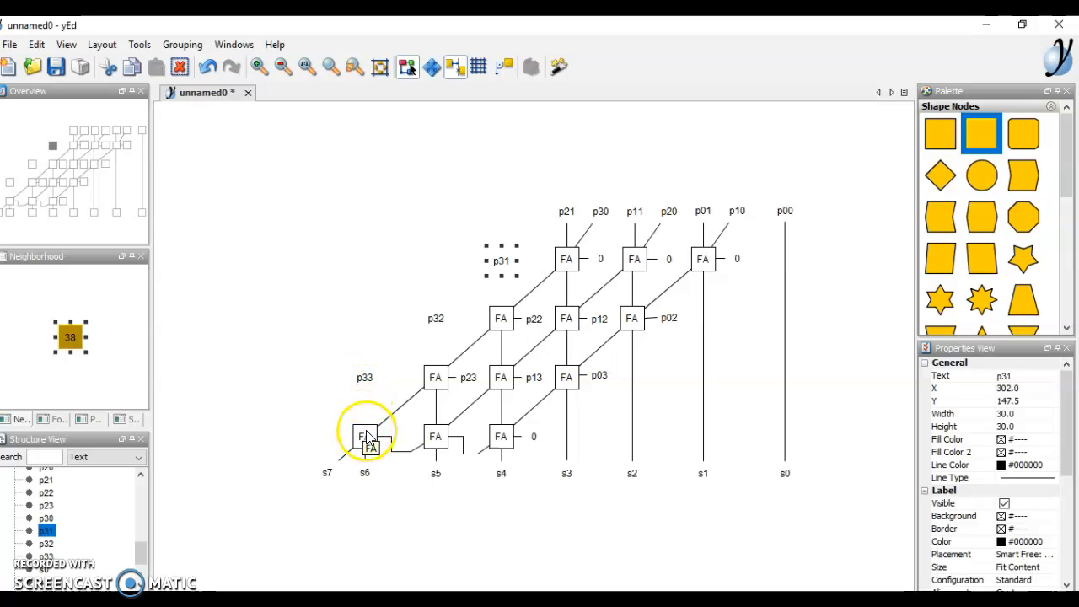
- Draw edges from the FA cells below up to p33, p32 and p31
{"action": "left_click_drag", "start_coordinate": [365, 430], "coordinate": [365, 383]}
{"action": "left_click_drag", "start_coordinate": [435, 377], "coordinate": [436, 324]}
{"action": "left_click_drag", "start_coordinate": [504, 314], "coordinate": [503, 307]}
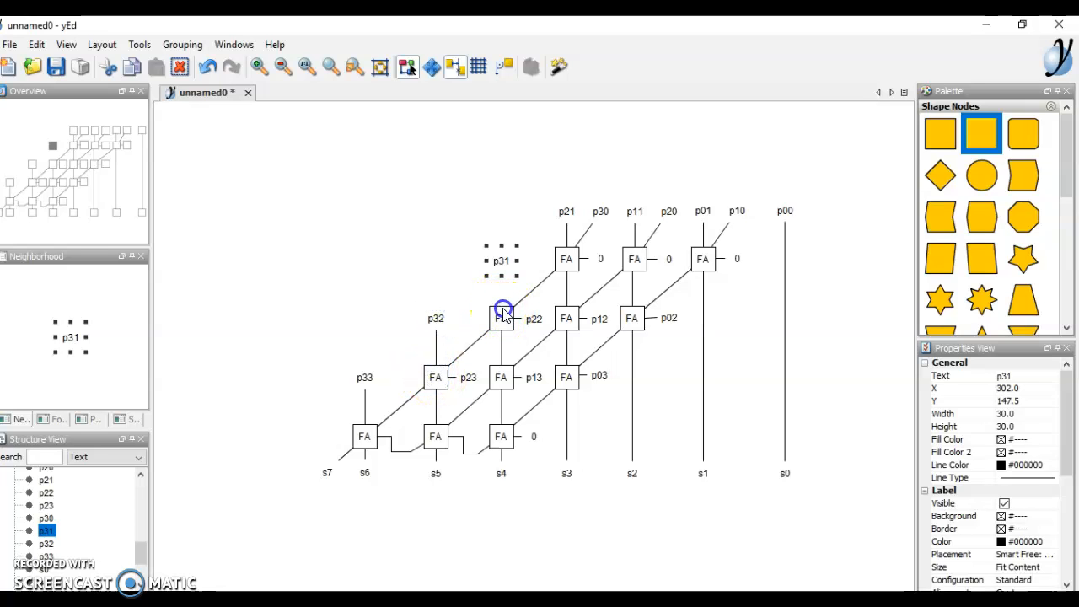
{"action": "left_click", "coordinate": [321, 288]}
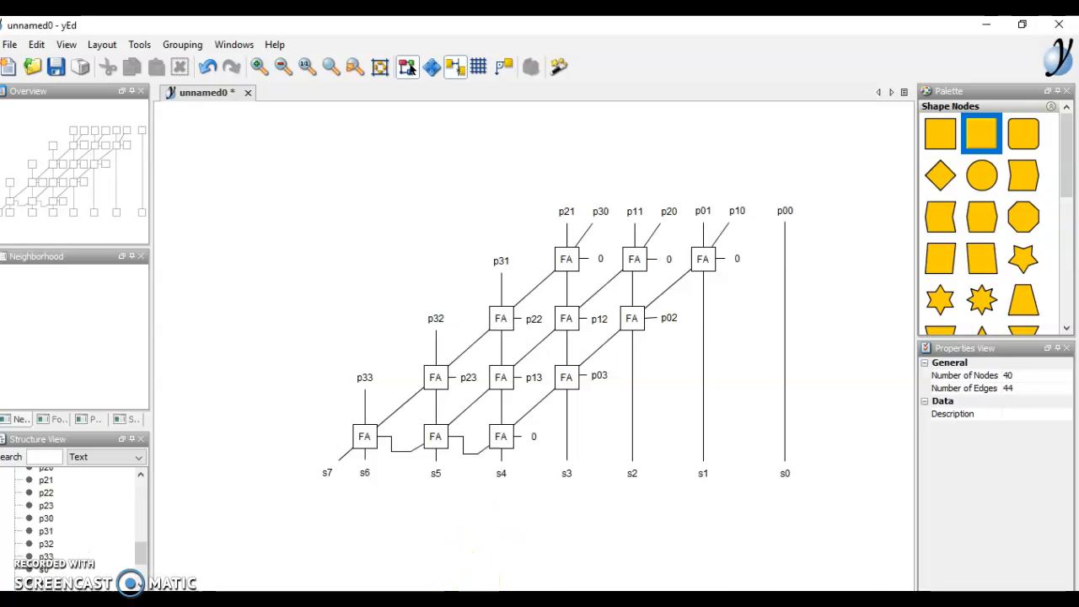
{"action": "mouse_move", "coordinate": [438, 602]}
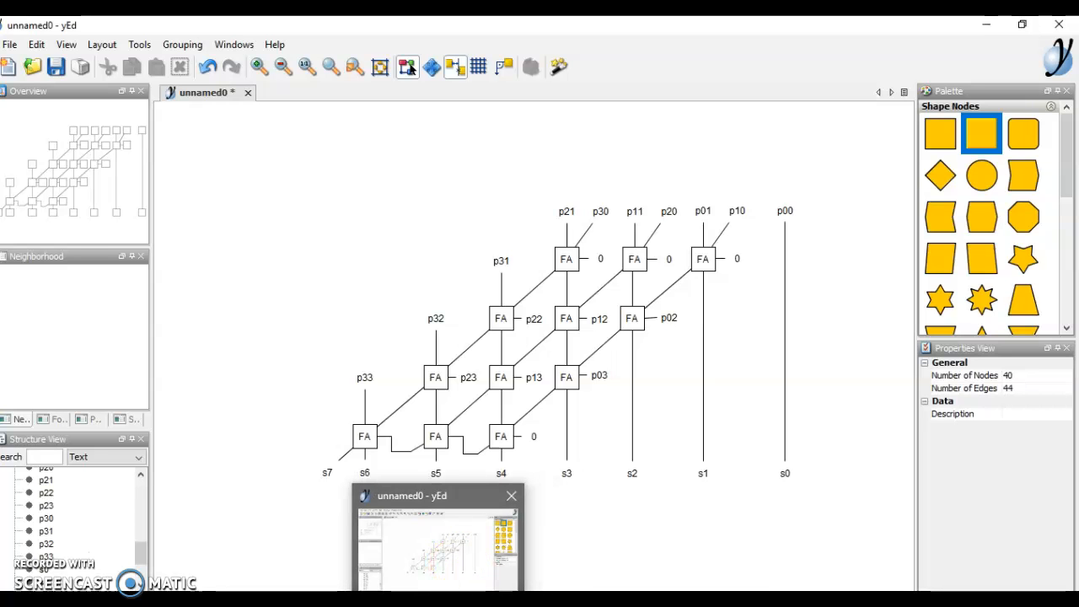
- Bring the assignment PDF in Adobe Reader to the front, leaving the yEd diagram behind
{"action": "left_click", "coordinate": [470, 602]}
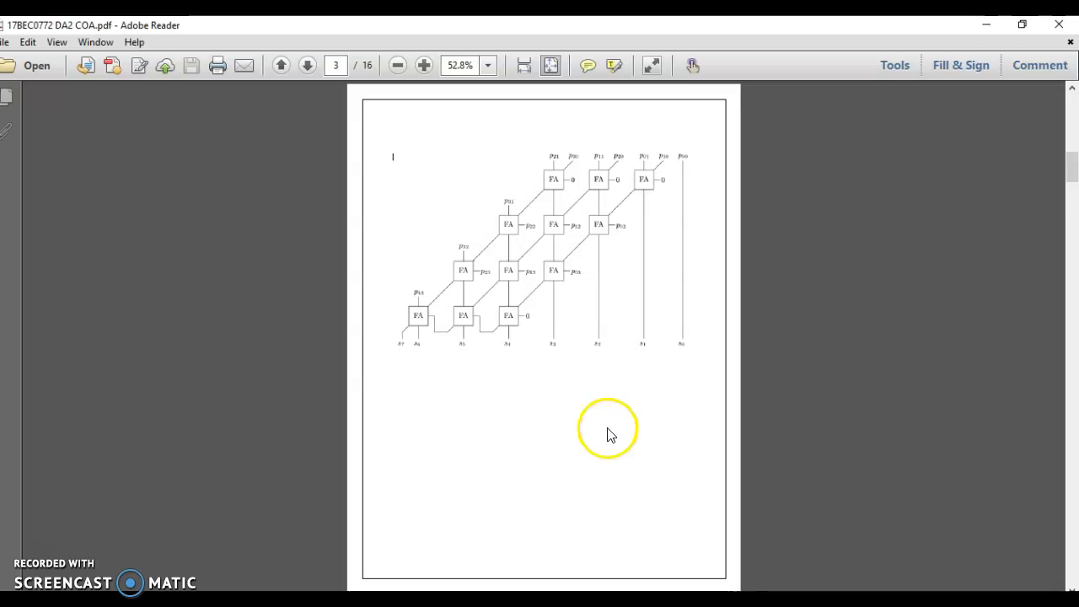
{"action": "left_click", "coordinate": [438, 602]}
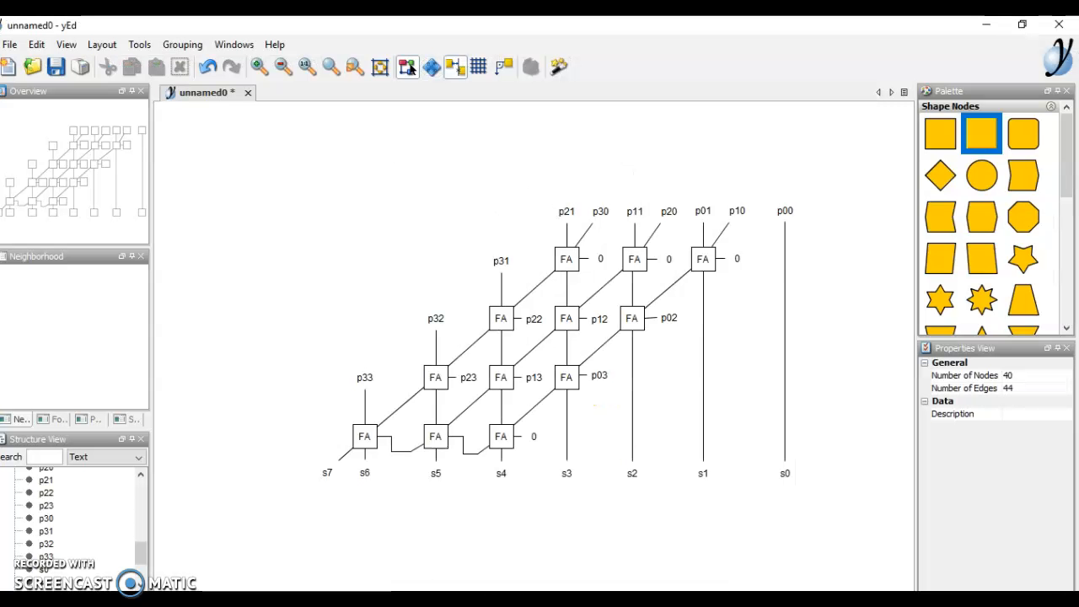
{"action": "left_click", "coordinate": [471, 602]}
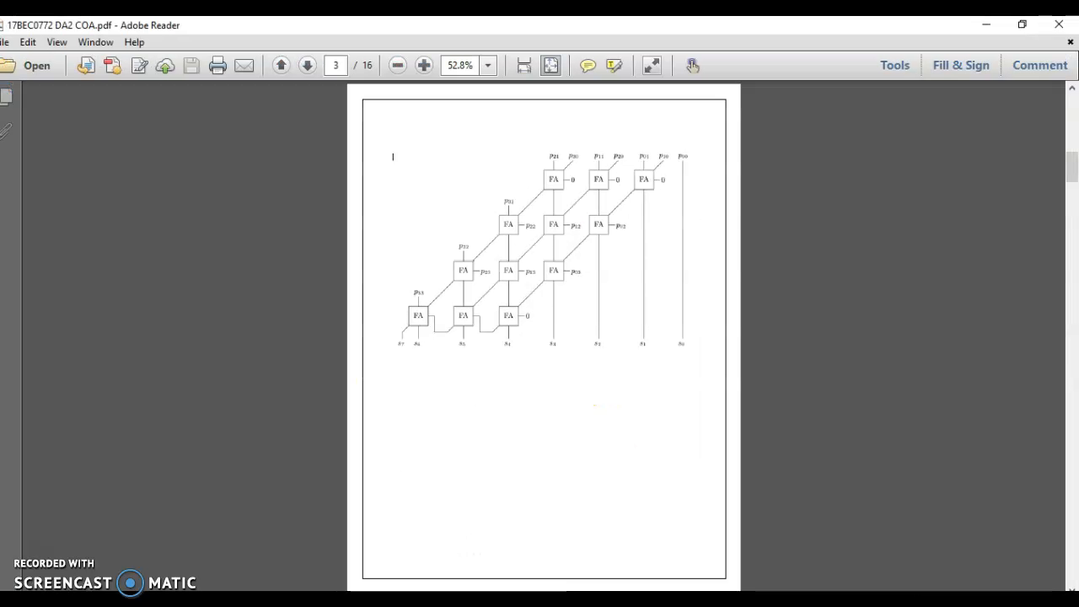
{"action": "left_click", "coordinate": [439, 603]}
{"action": "mouse_move", "coordinate": [476, 603]}
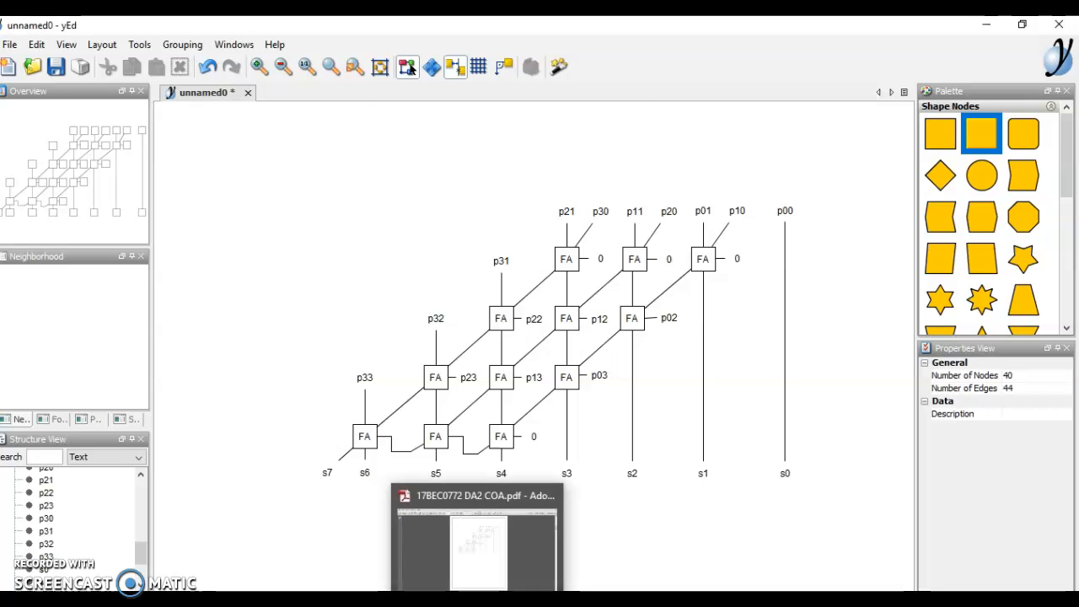
{"action": "left_click", "coordinate": [516, 536]}
- Scroll the PDF to page 10, showing question 10's shift-add multiplication flowchart
{"action": "scroll", "coordinate": [516, 536], "scroll_direction": "down", "scroll_amount": 20}
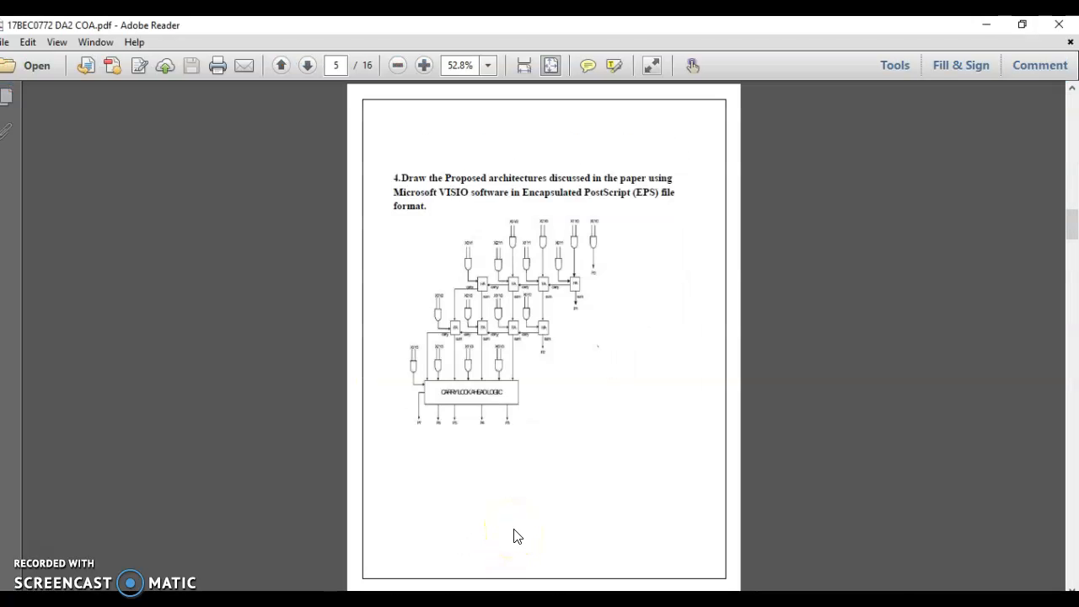
{"action": "scroll", "coordinate": [516, 536], "scroll_direction": "down", "scroll_amount": 1}
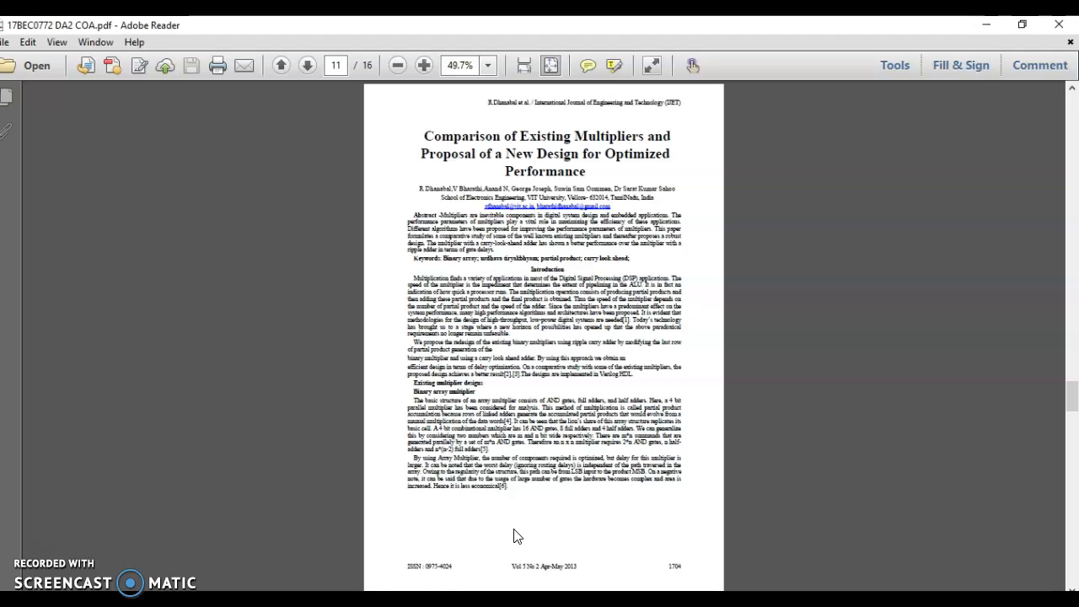
{"action": "scroll", "coordinate": [517, 536], "scroll_direction": "down", "scroll_amount": 15}
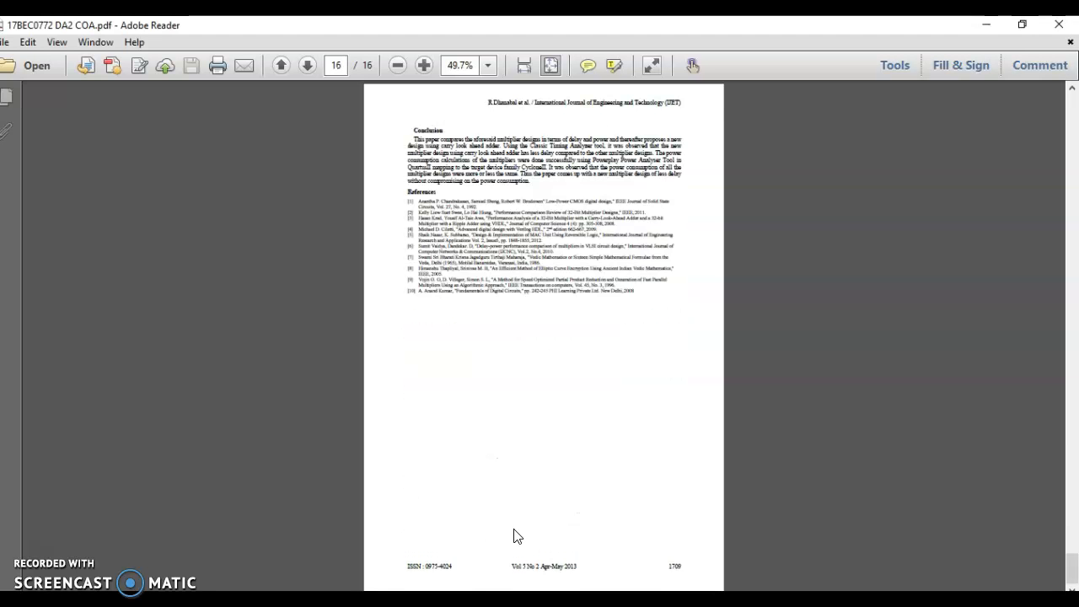
{"action": "scroll", "coordinate": [517, 536], "scroll_direction": "up", "scroll_amount": 18}
{"action": "scroll", "coordinate": [517, 536], "scroll_direction": "up", "scroll_amount": 5}
{"action": "scroll", "coordinate": [516, 536], "scroll_direction": "down", "scroll_amount": 5}
{"action": "left_click", "coordinate": [478, 204]}
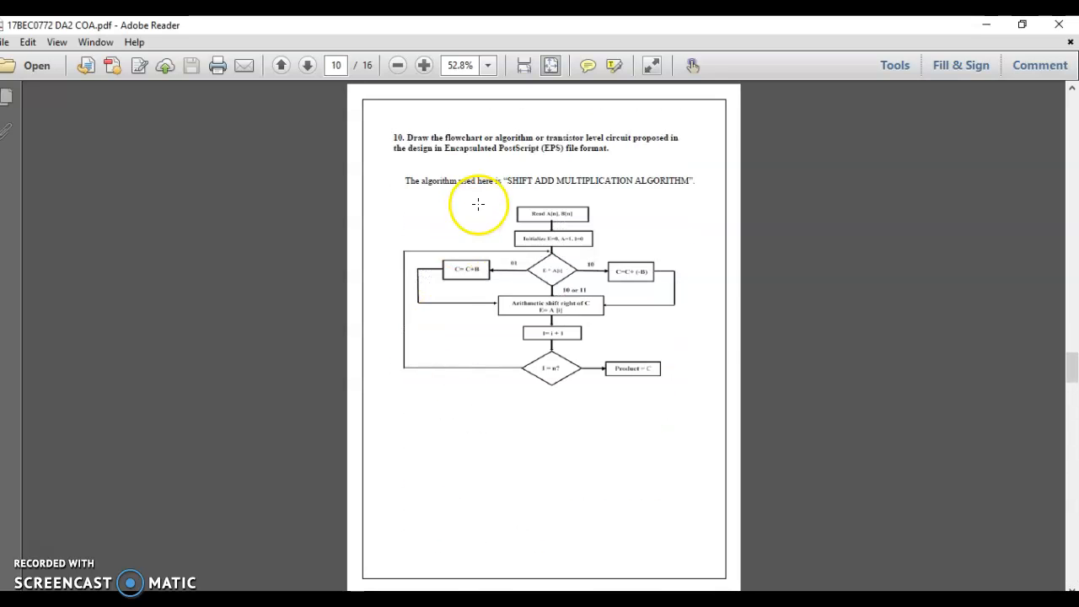